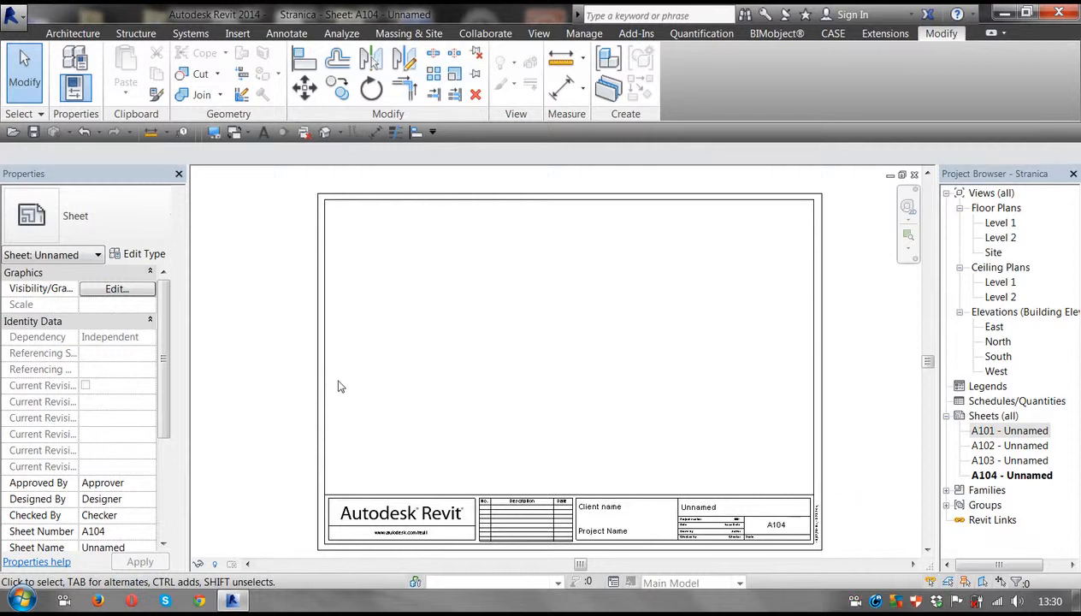
Enable the Hidden Label 1 and Hidden Label 2 type parameters of the A3 metric title block on sheet A104.
left_click(821, 317)
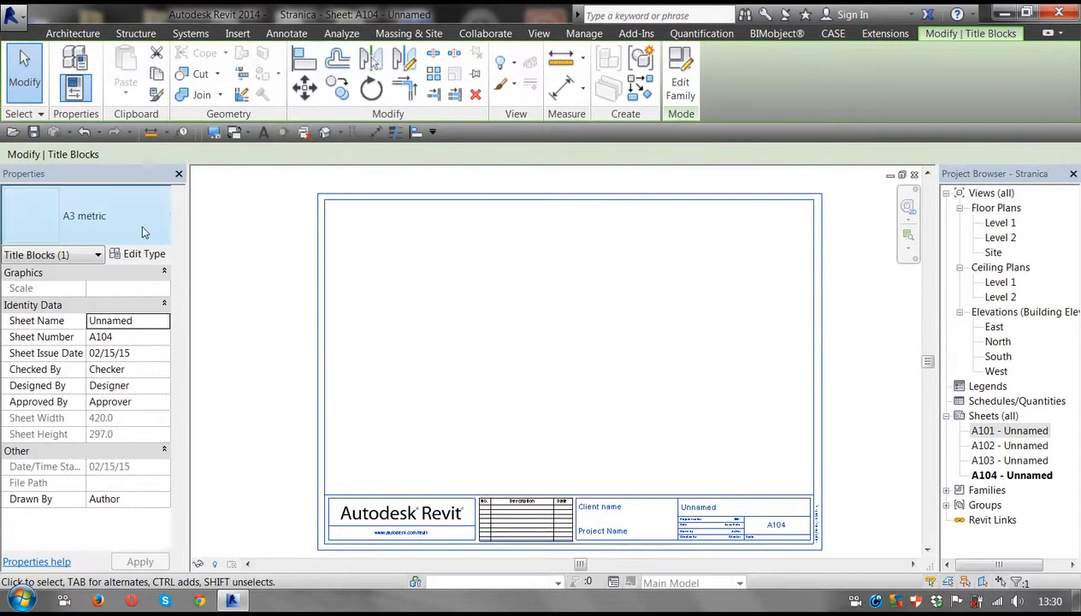
left_click(259, 351)
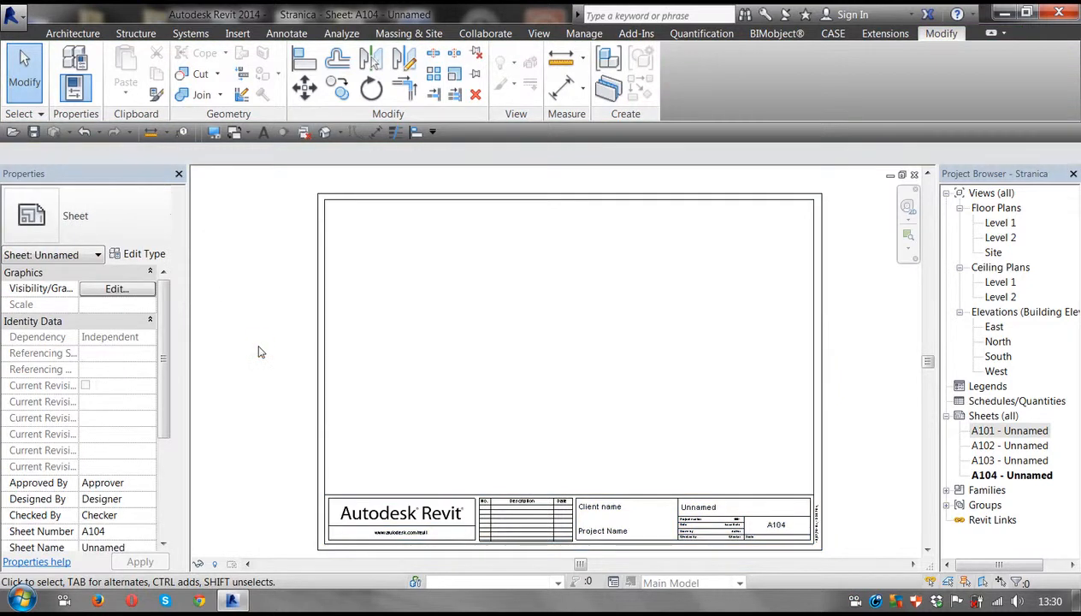
left_click(317, 373)
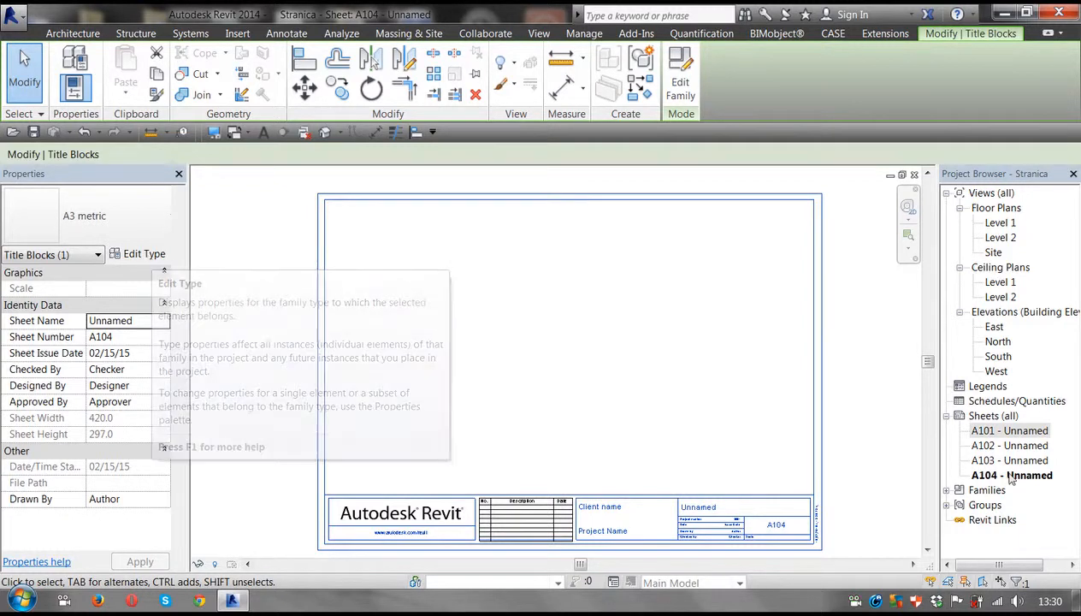
left_click(145, 255)
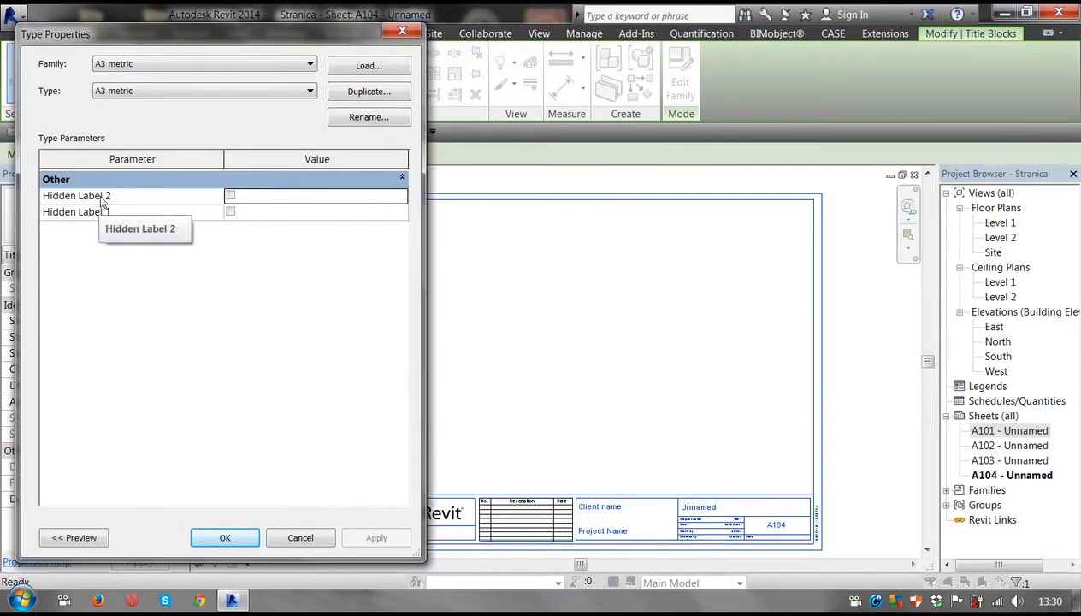
left_click(230, 196)
left_click(230, 211)
left_click(376, 537)
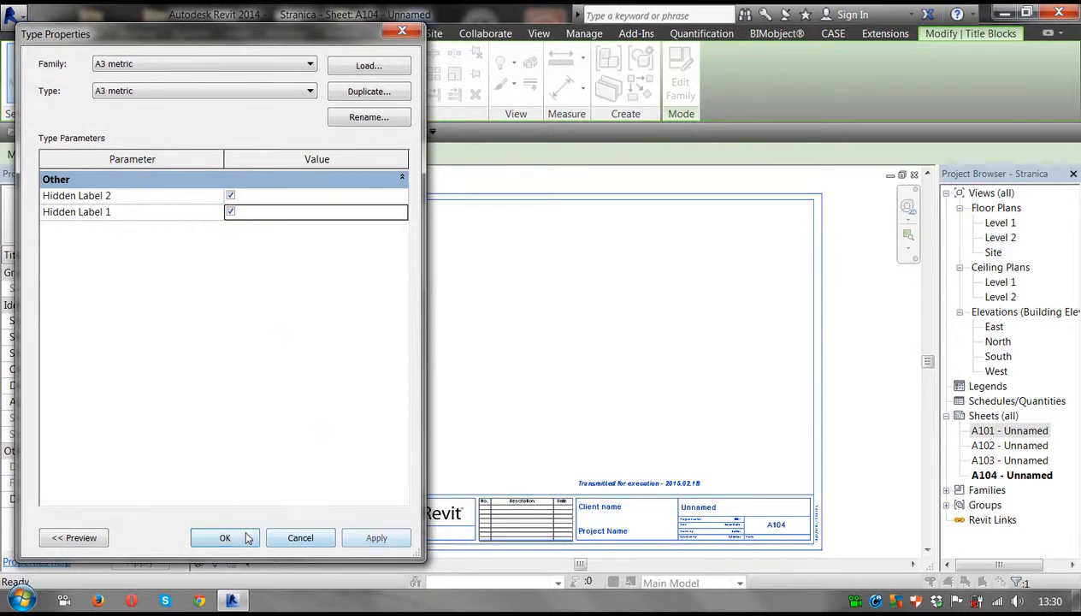
left_click(227, 537)
left_click(230, 435)
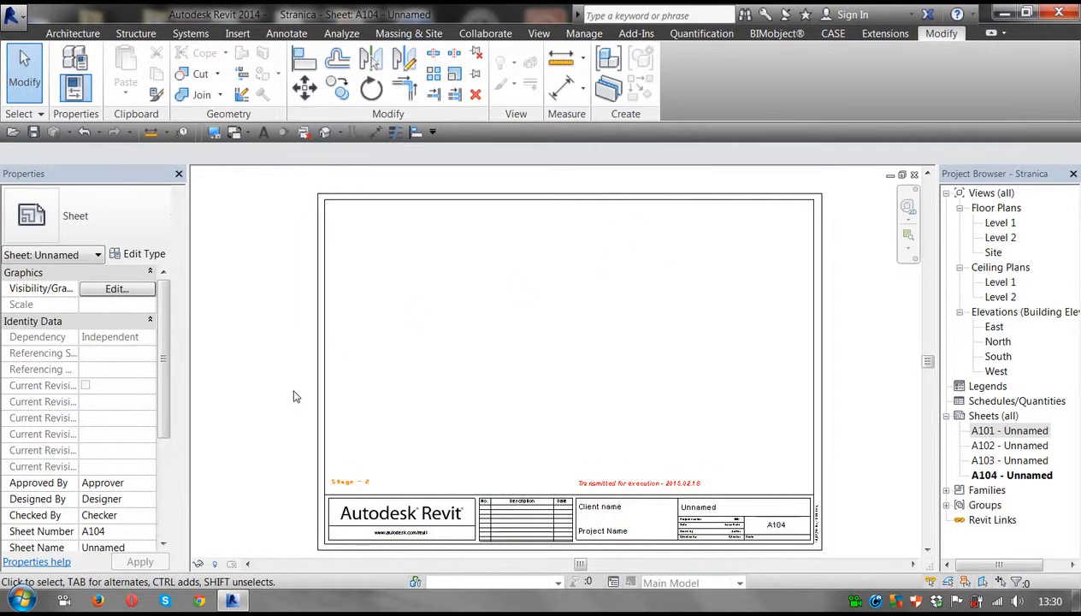
Change the stage label above the title block on sheet A104 to "Stage - 3".
left_click(347, 486)
left_click(351, 488)
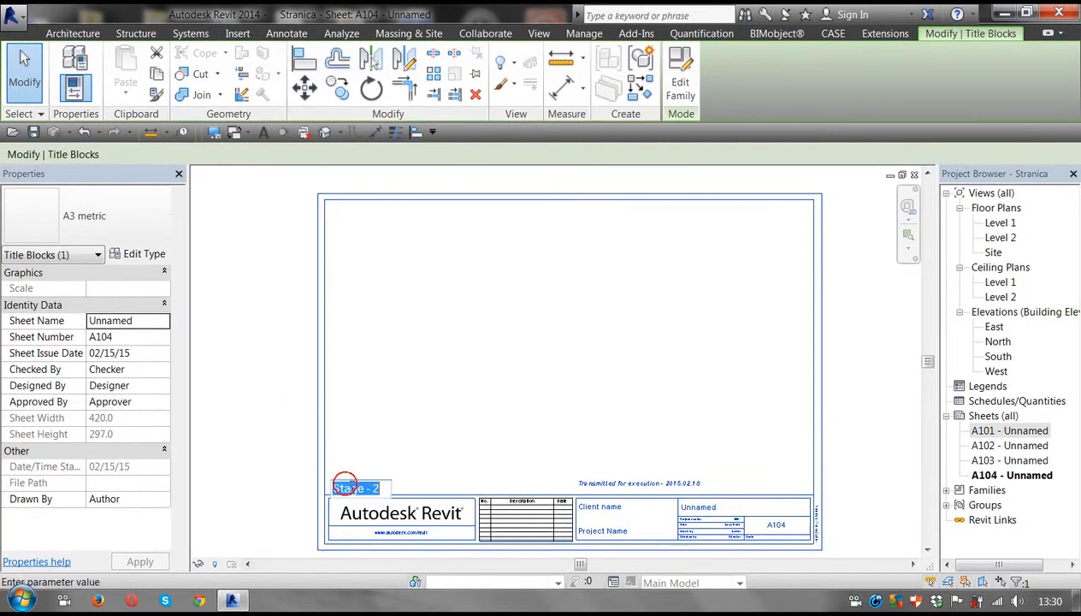
left_click(378, 489)
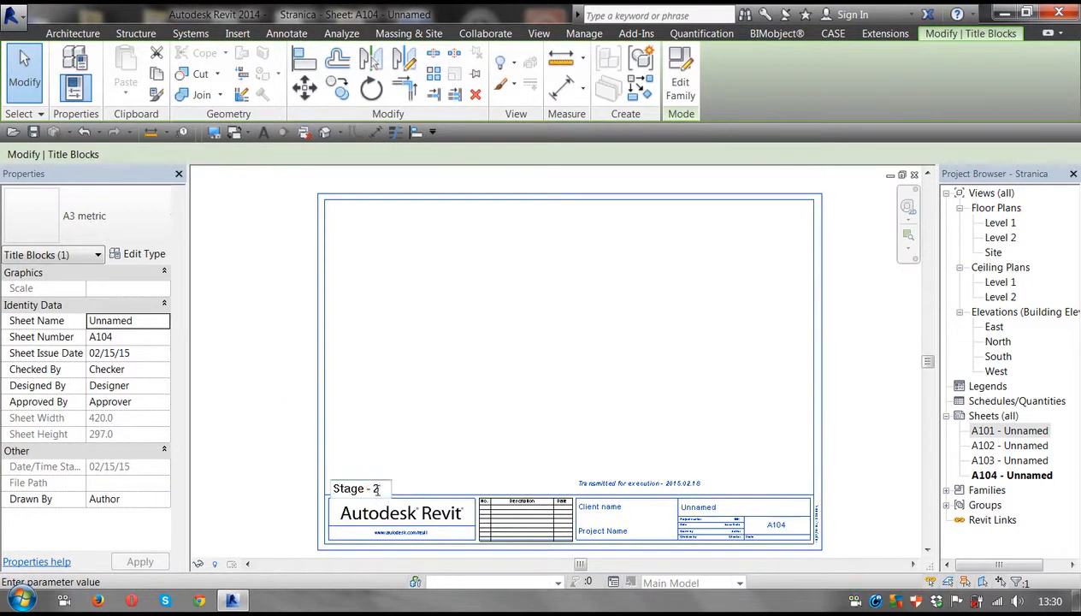
type("3")
left_click(268, 441)
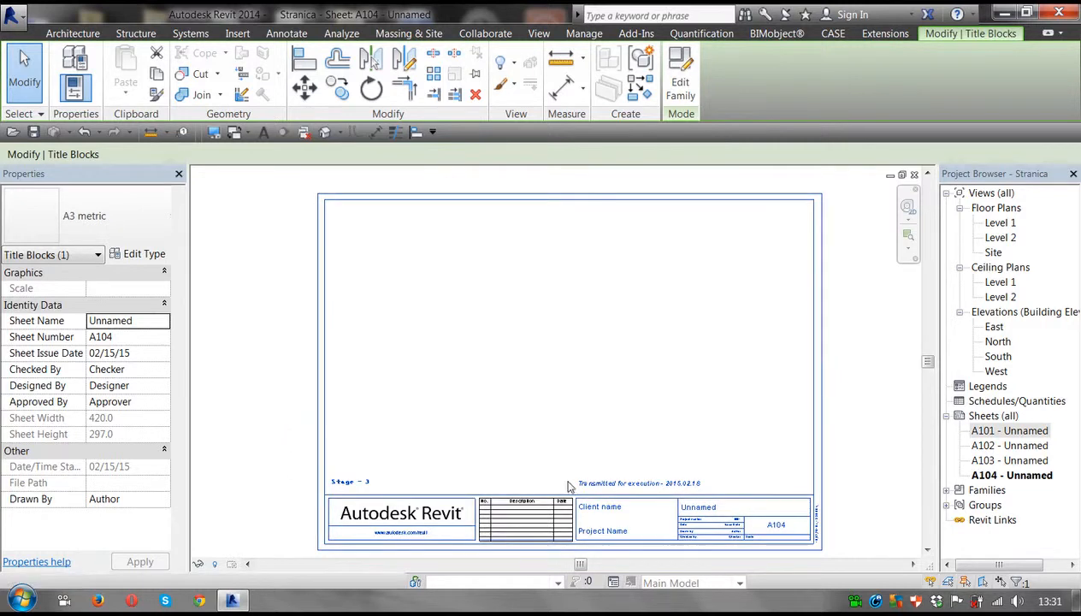
Change the transmission label on sheet A104 to "Transmitted for execution - 2015.02.19" and deselect the title block.
left_click(635, 485)
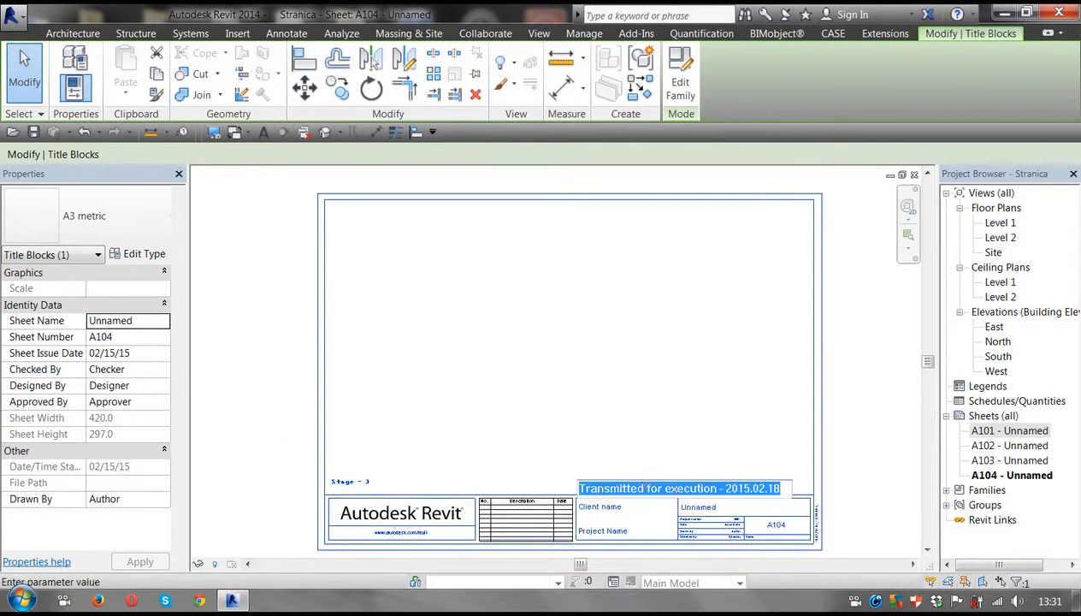
left_click(782, 491)
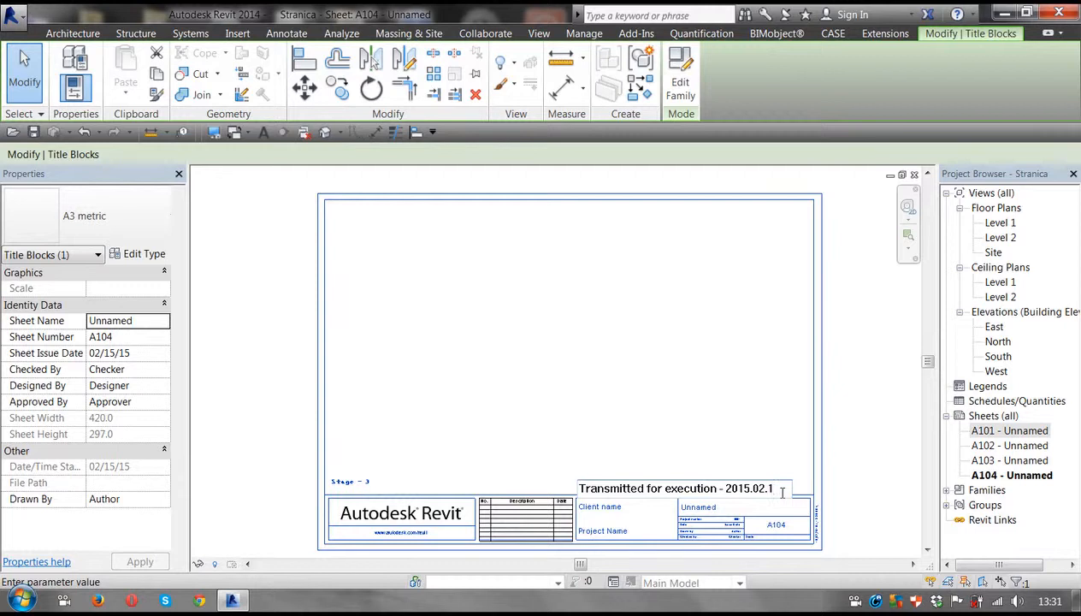
type("9")
left_click(280, 381)
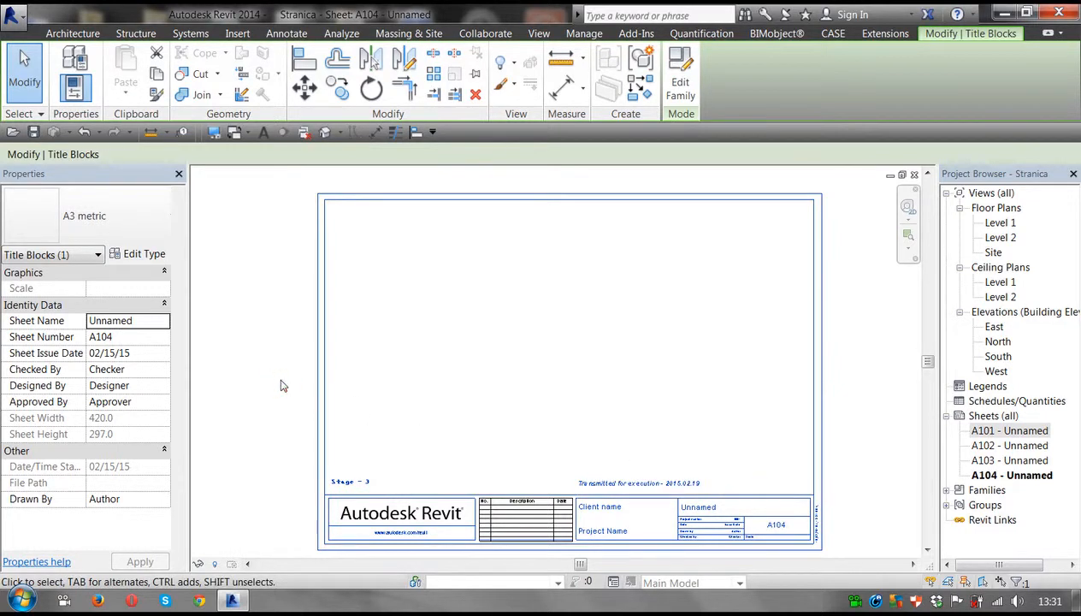
left_click(280, 382)
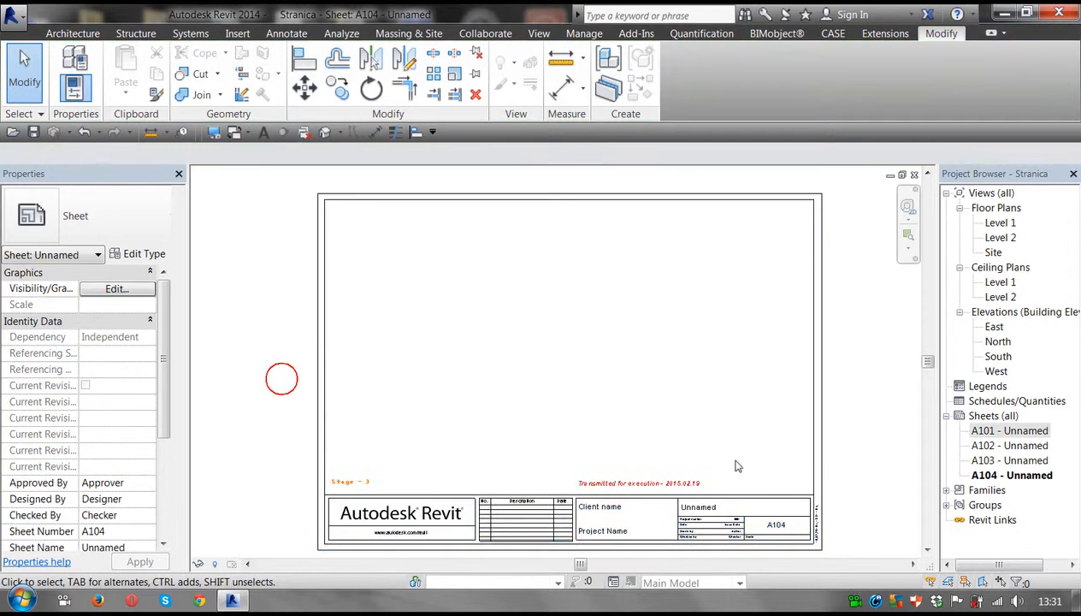
Open sheets A103, A102 and A101 in turn and check the stage and transmission labels above their title blocks.
double_click(999, 462)
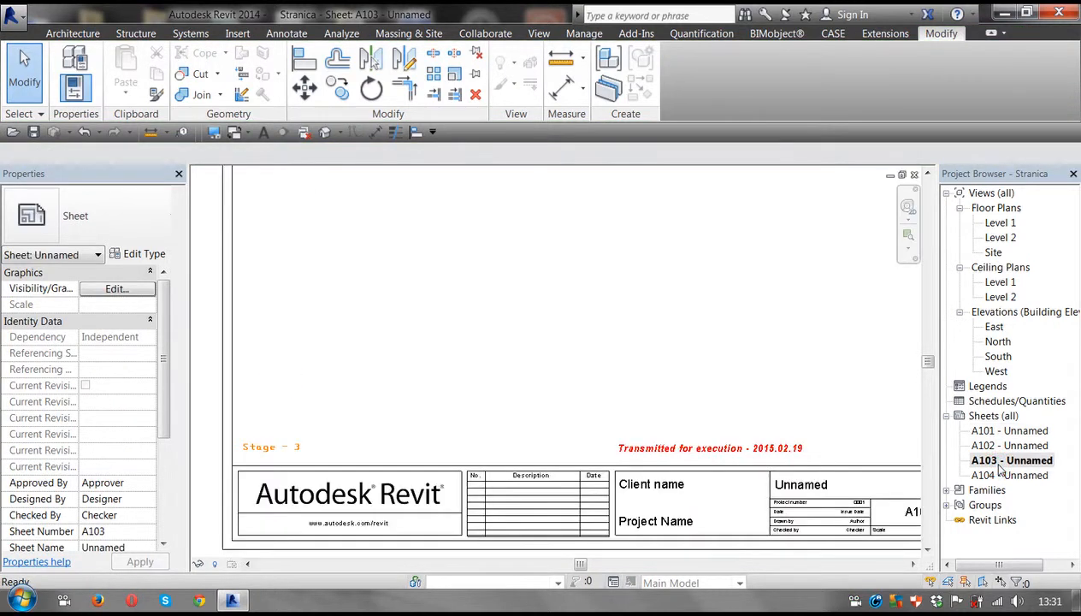
scroll(641, 412, "down", 3)
scroll(641, 412, "up", 3)
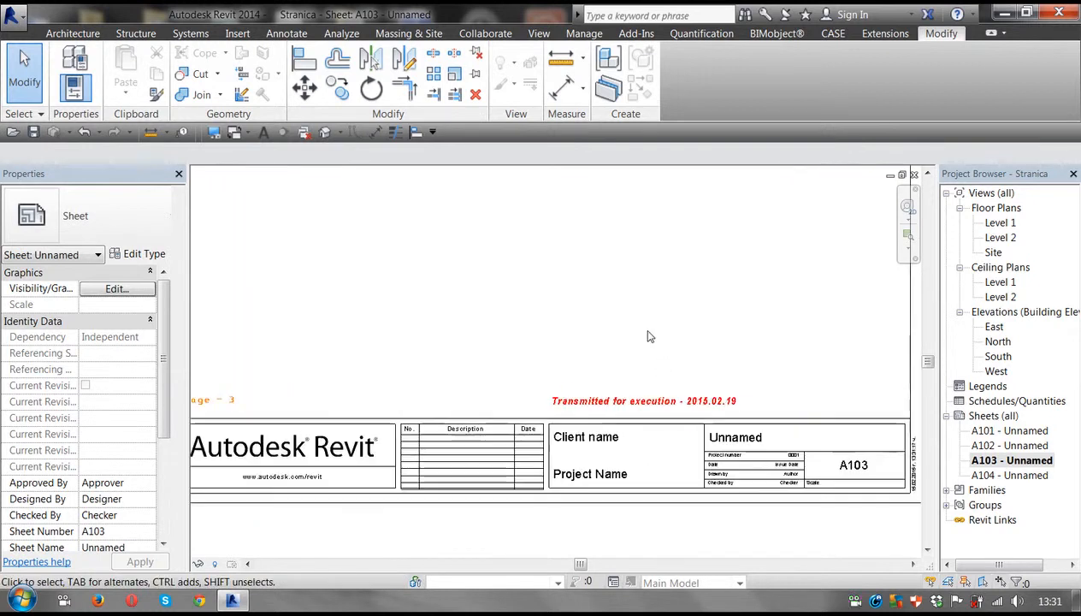
scroll(690, 321, "up", 4)
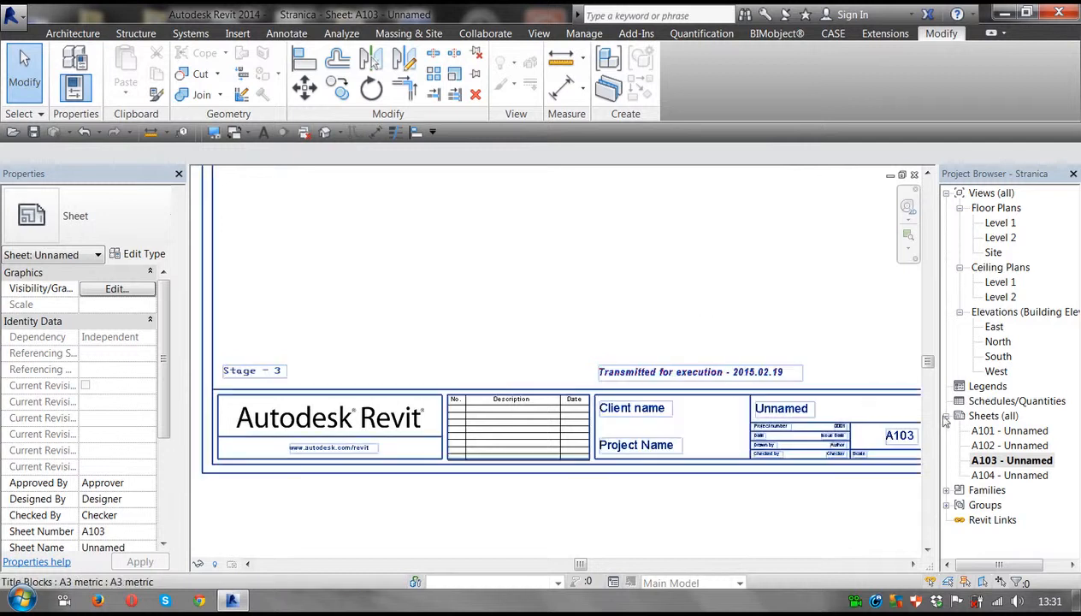
left_click(1016, 445)
double_click(1018, 447)
scroll(700, 403, "down", 5)
scroll(699, 402, "up", 1)
middle_click_drag(699, 403, 709, 335)
scroll(666, 370, "up", 3)
double_click(996, 431)
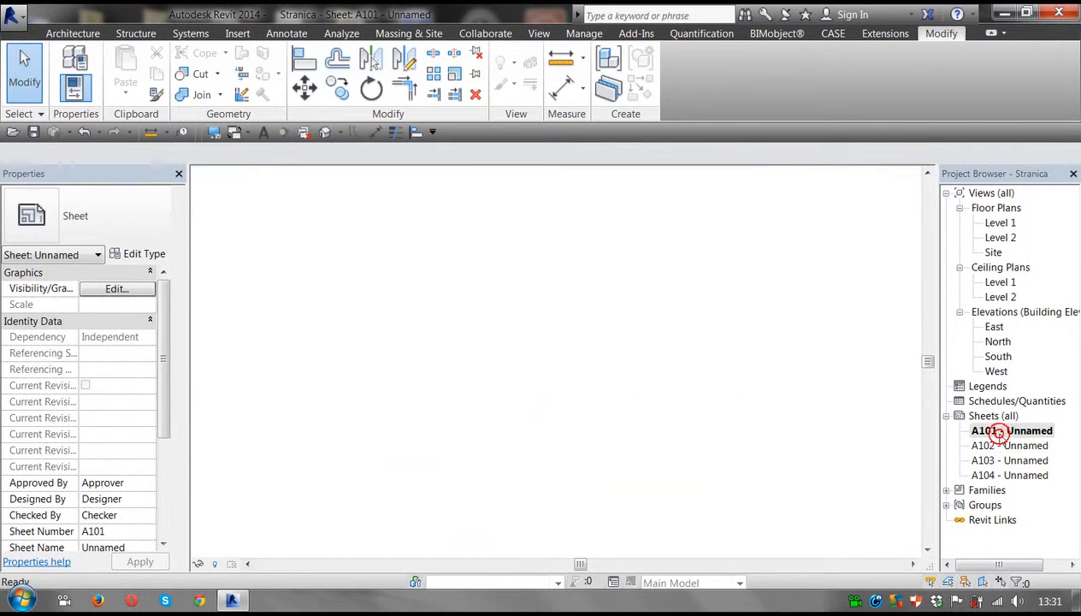
middle_click_drag(722, 428, 725, 357)
scroll(743, 373, "up", 1)
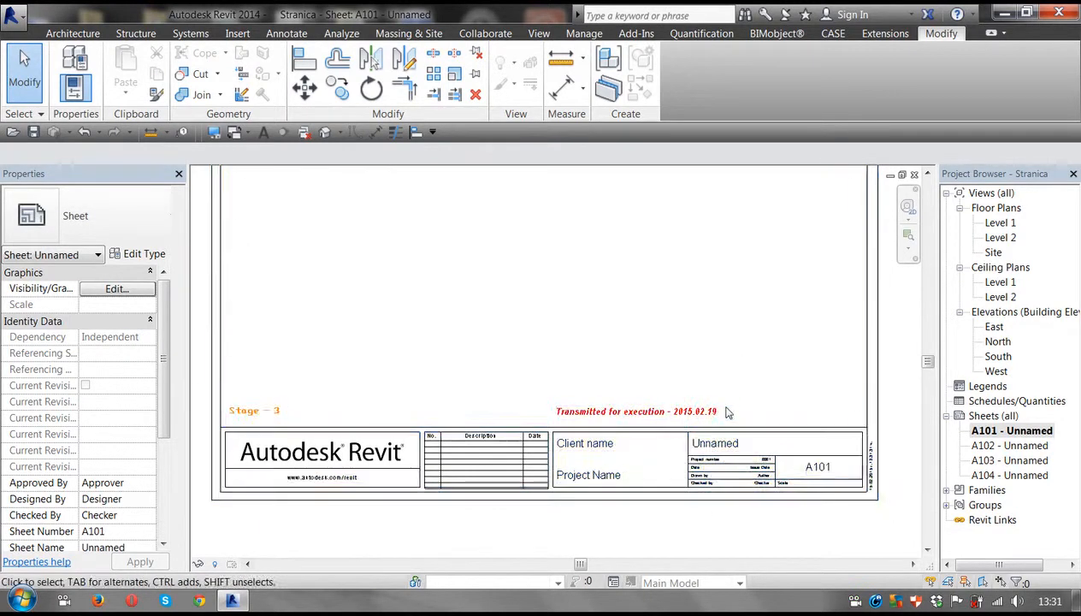
Open sheet A103 and change its stage label to "Stage - 4".
double_click(996, 461)
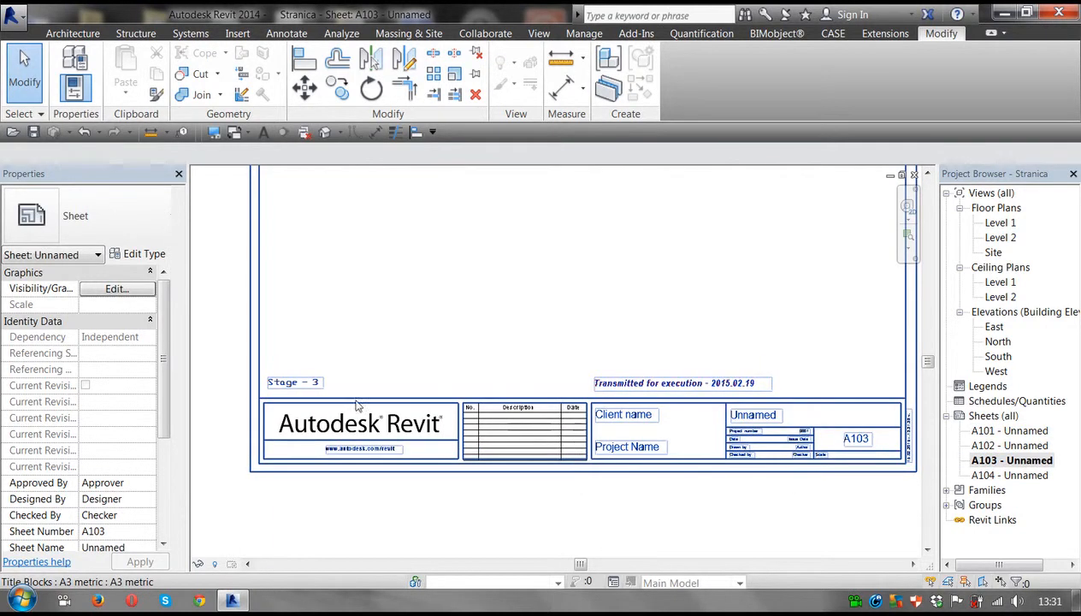
left_click(304, 378)
left_click(304, 377)
left_click(315, 385)
key("BackSpace")
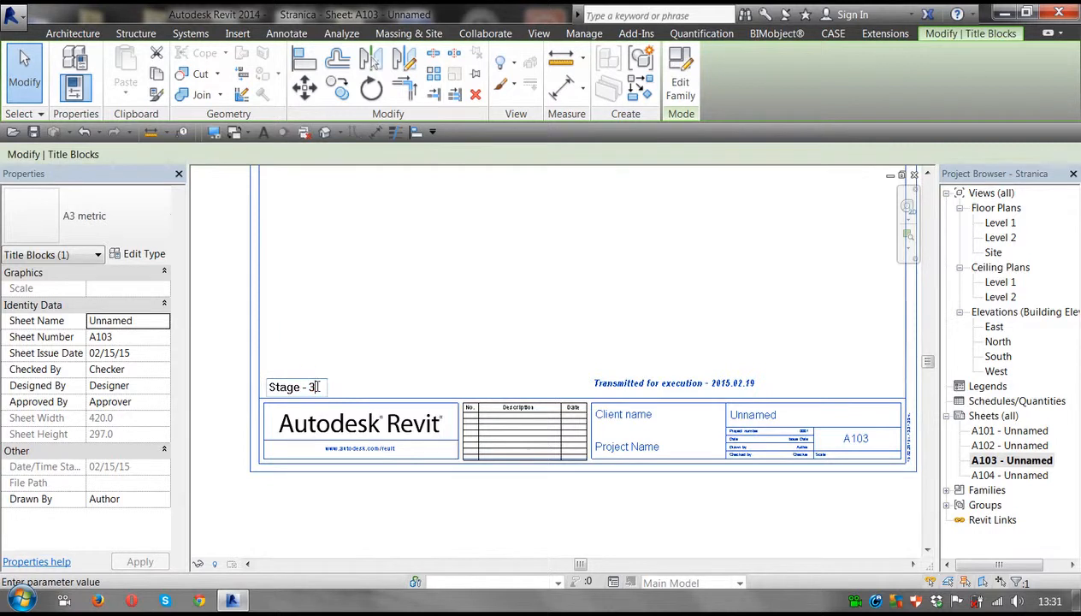
type("4")
left_click(439, 473)
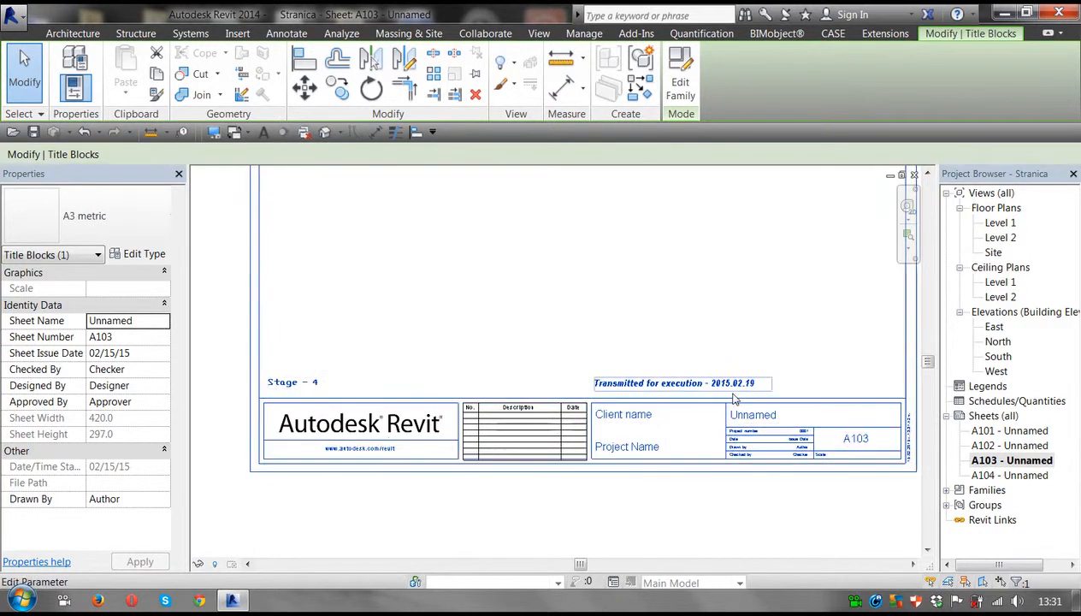
Change the transmission label on sheet A103 to "Transmitted for execution - 2015.02.22".
left_click(733, 385)
left_click(791, 385)
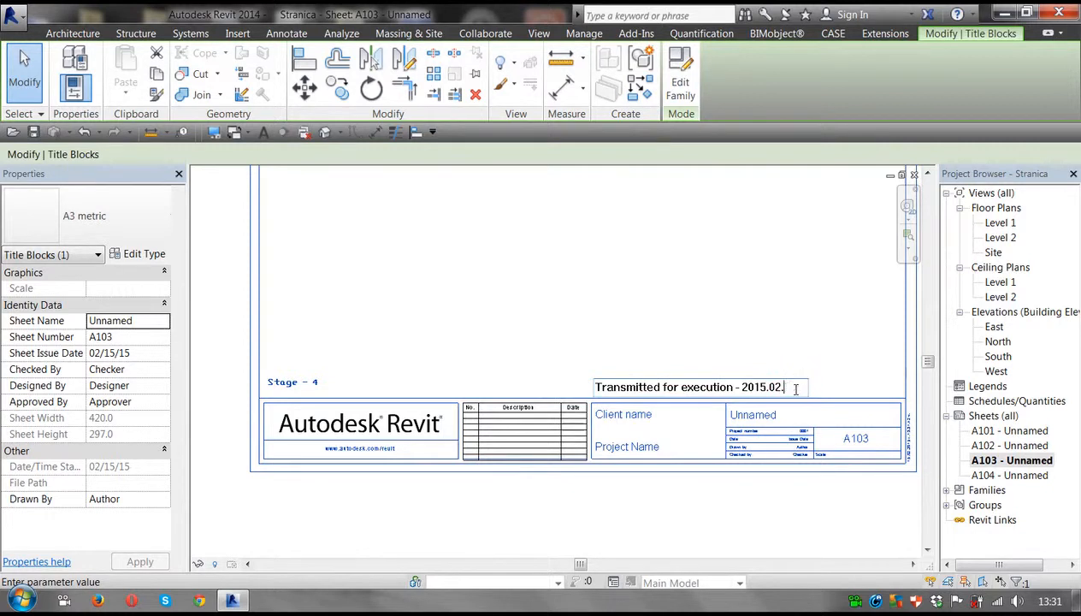
type("22")
left_click(660, 509)
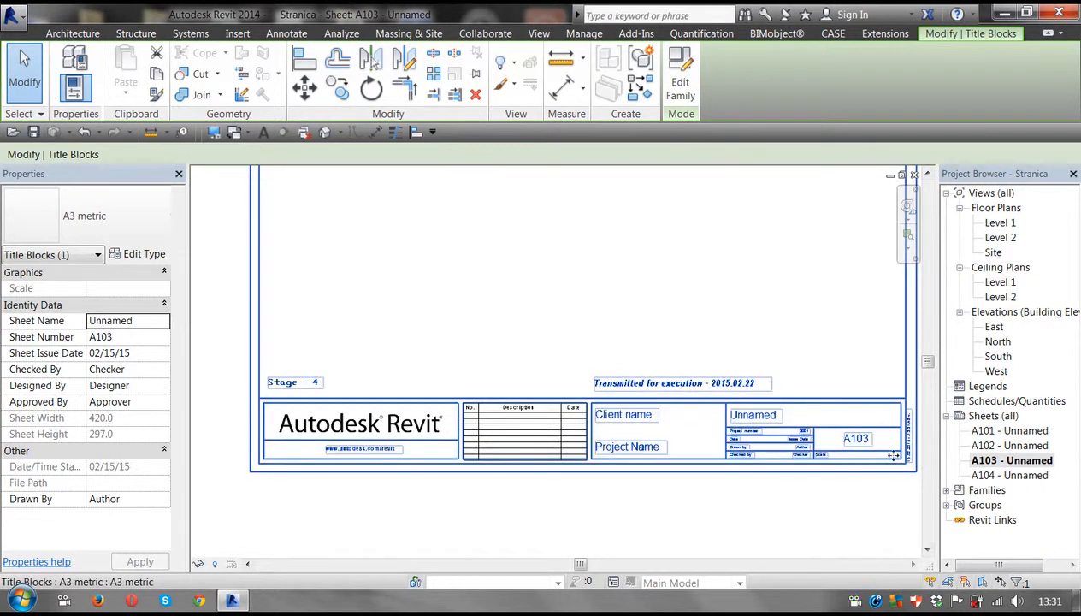
Open sheets A104 and A101 and check the stage and transmission labels above their title blocks.
double_click(1011, 475)
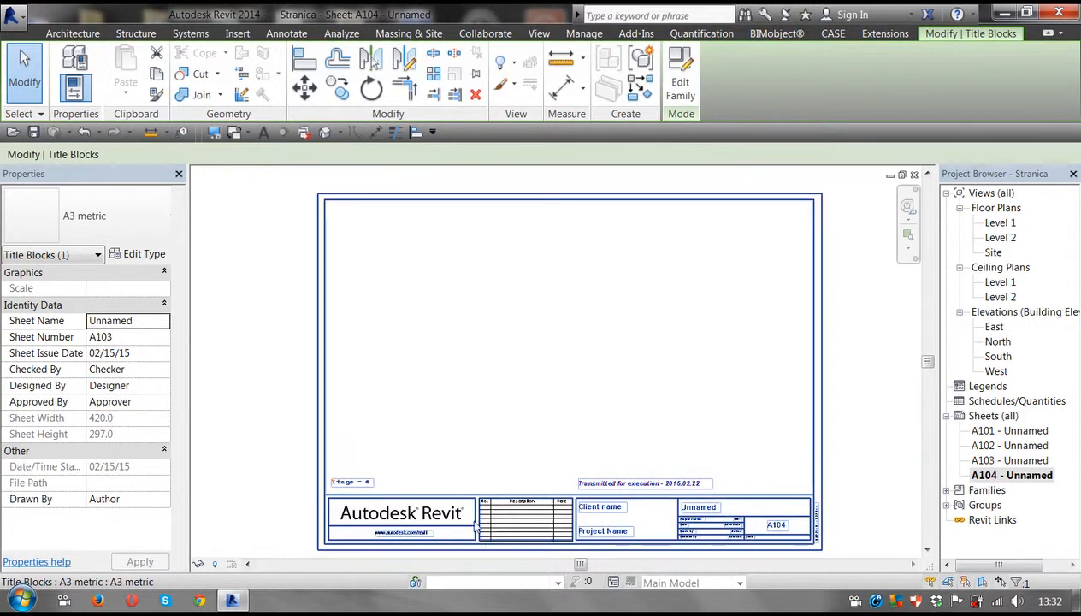
scroll(476, 355, "up", 1)
middle_click_drag(565, 380, 555, 251)
middle_click_drag(424, 351, 426, 345)
scroll(476, 318, "up", 1)
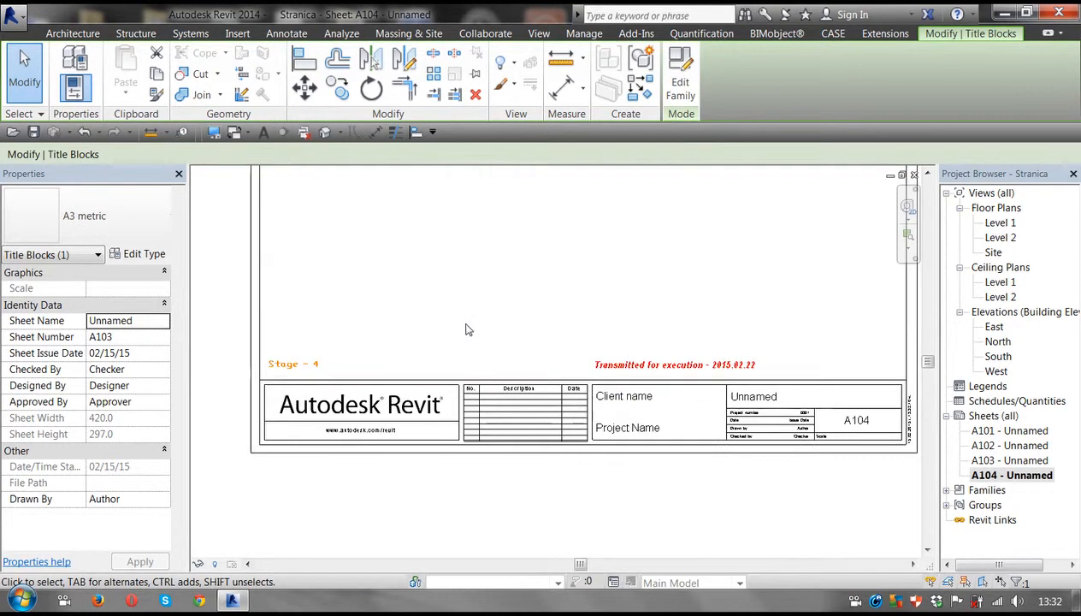
scroll(458, 344, "down", 1)
left_click(439, 530)
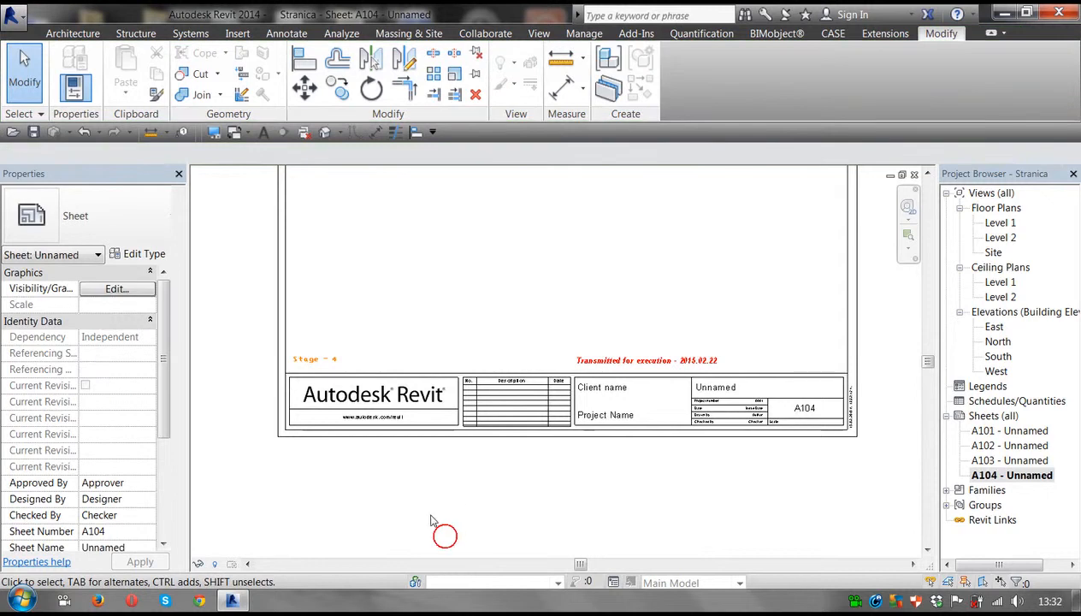
double_click(1005, 430)
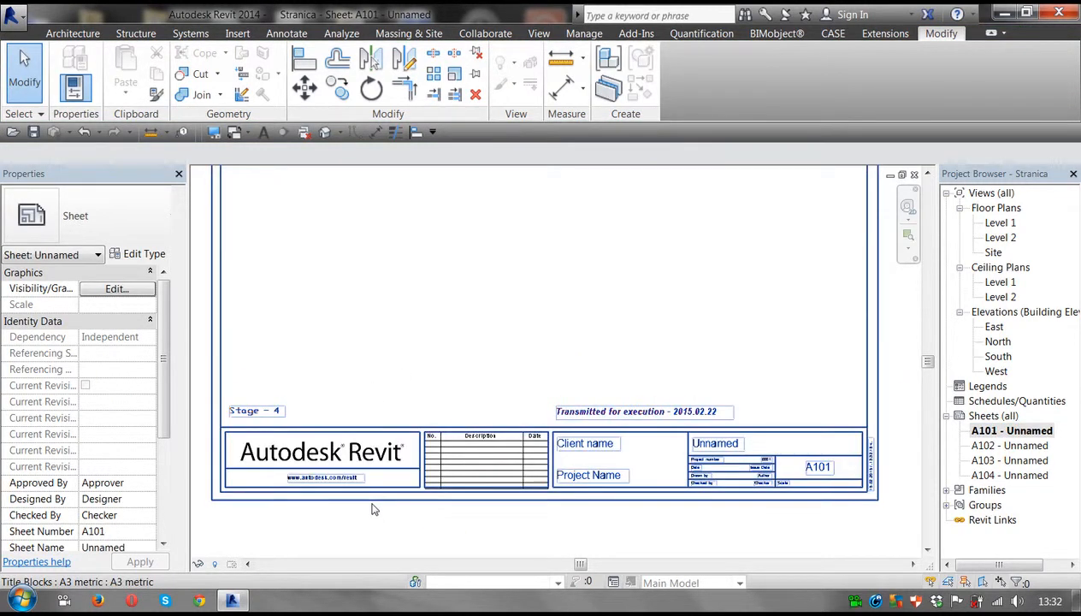
Open the A3 metric title block family for editing from sheet A101.
double_click(371, 500)
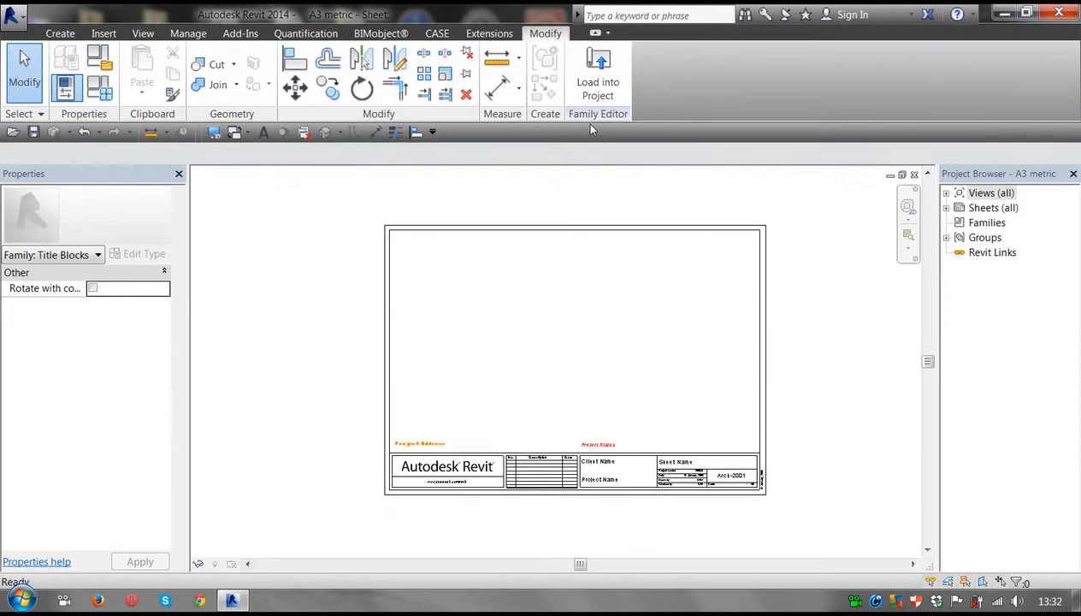
scroll(565, 281, "up", 2)
middle_click_drag(652, 297, 624, 284)
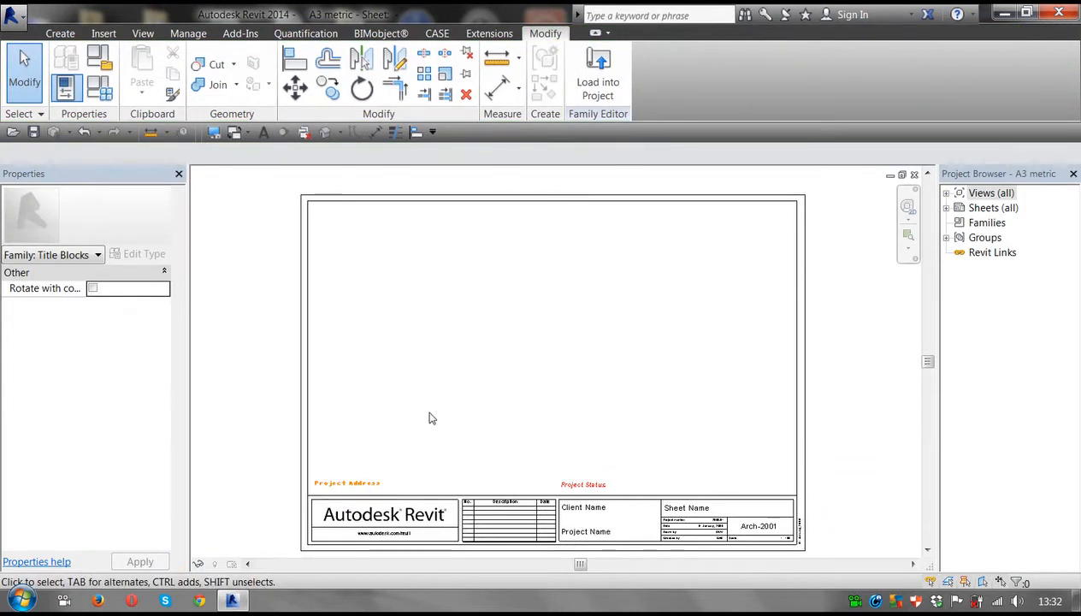
Look through the label types available for the Project Address label, keeping its current type.
left_click(377, 484)
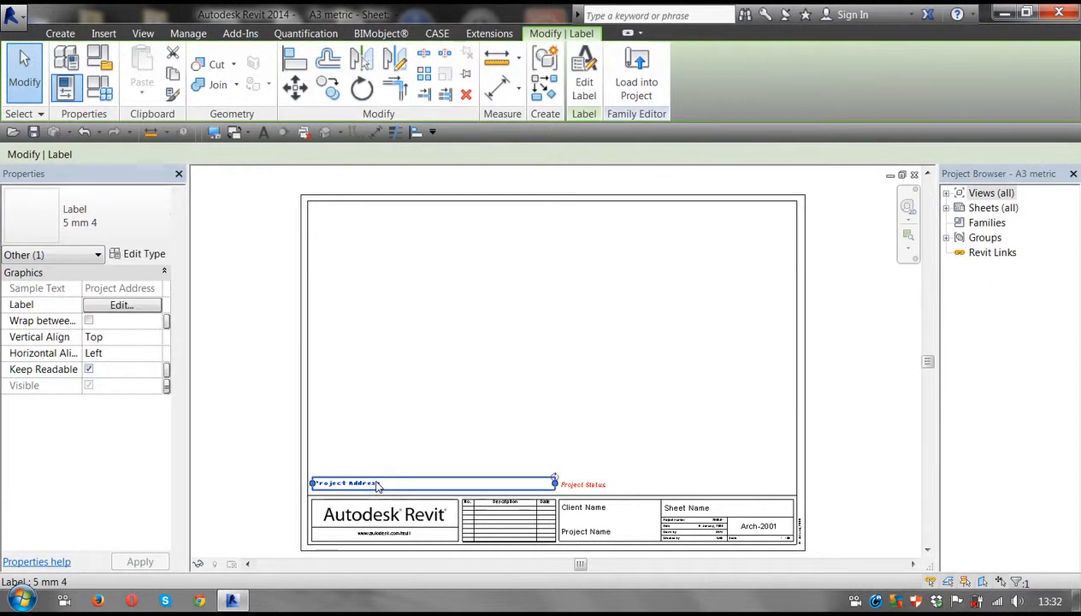
left_click(103, 210)
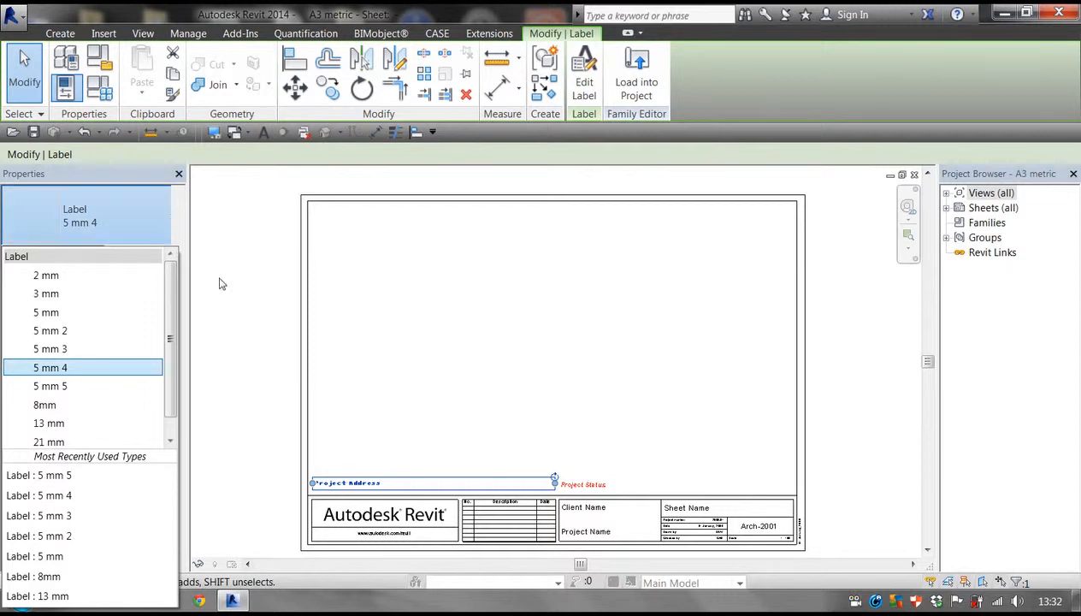
left_click(245, 349)
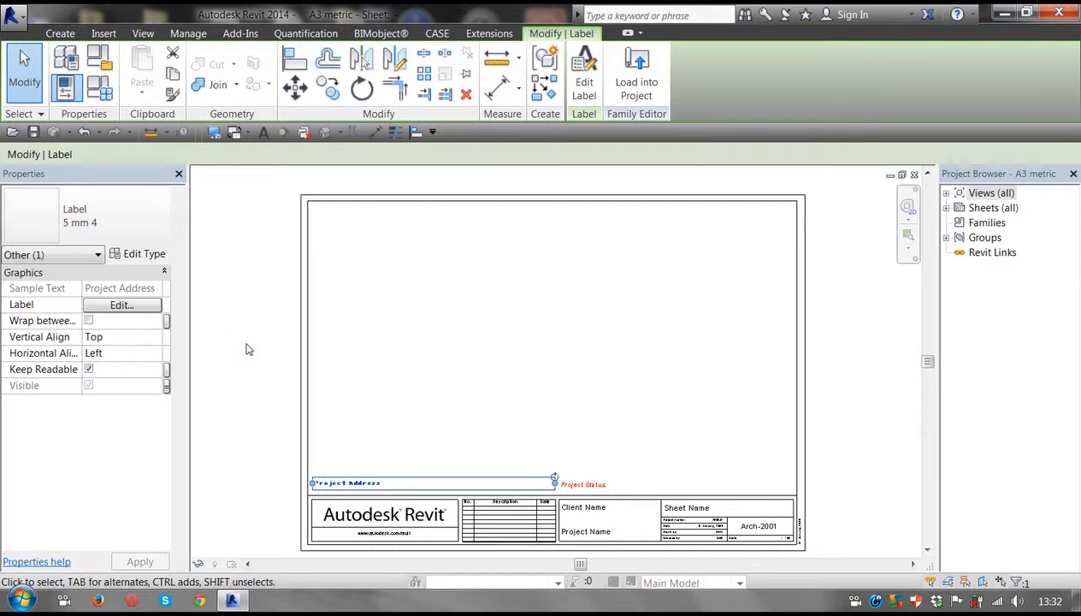
left_click(245, 349)
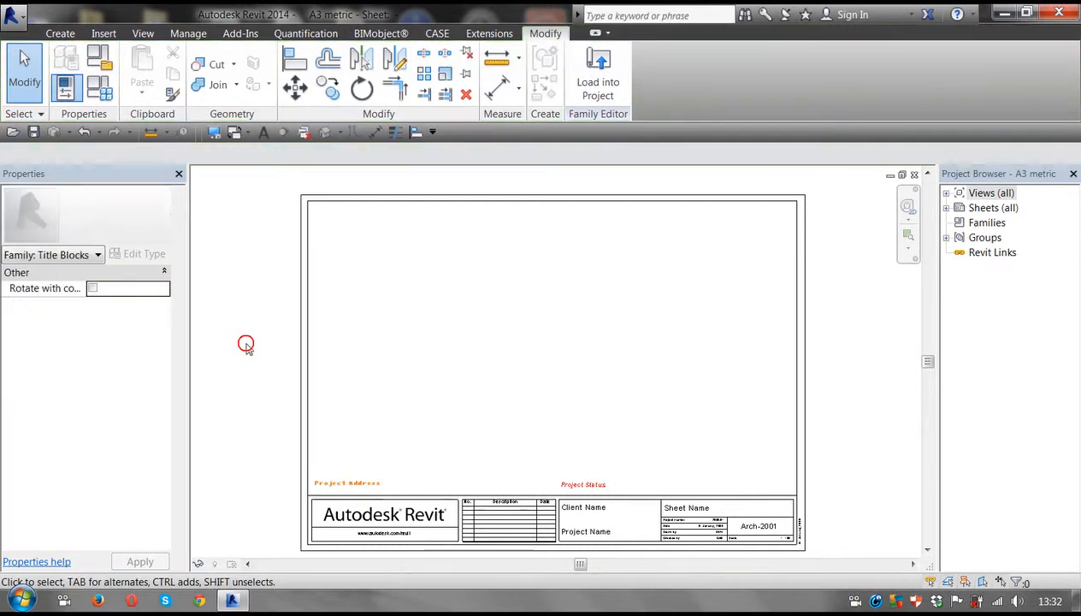
left_click(62, 35)
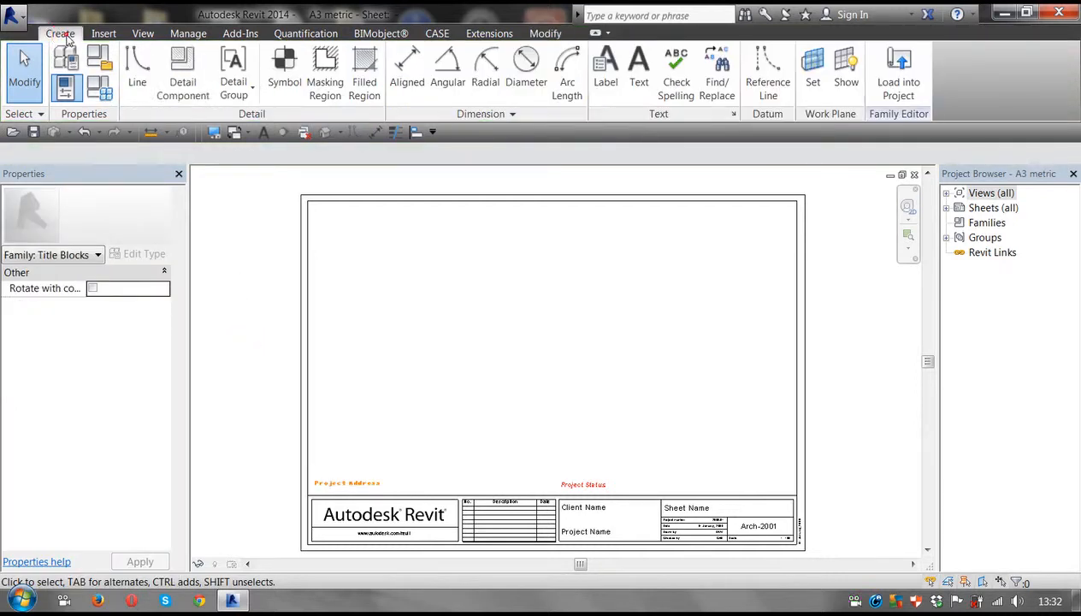
left_click(609, 69)
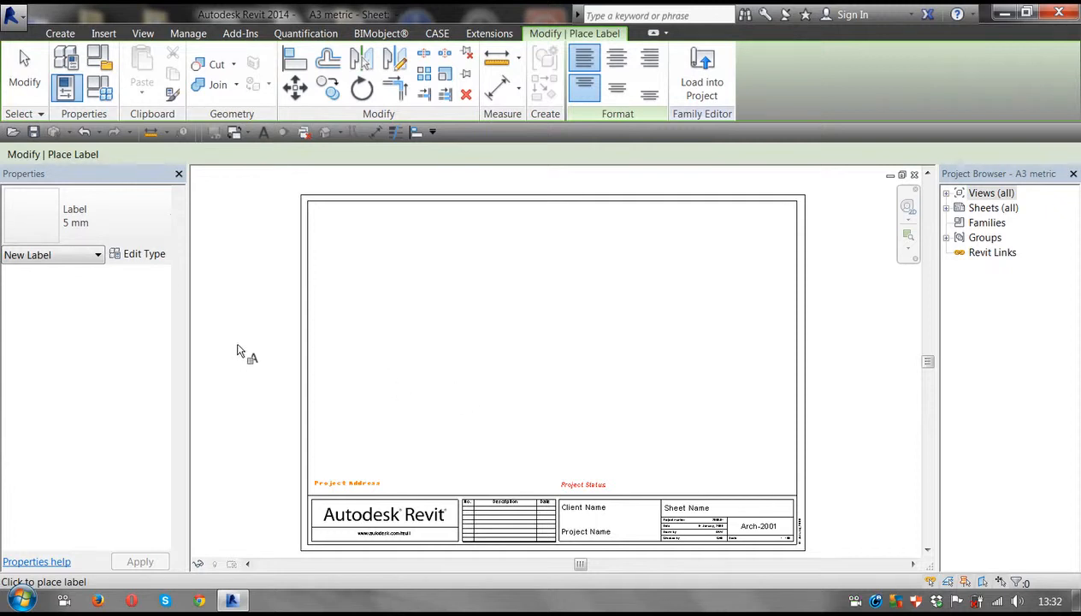
key("Escape")
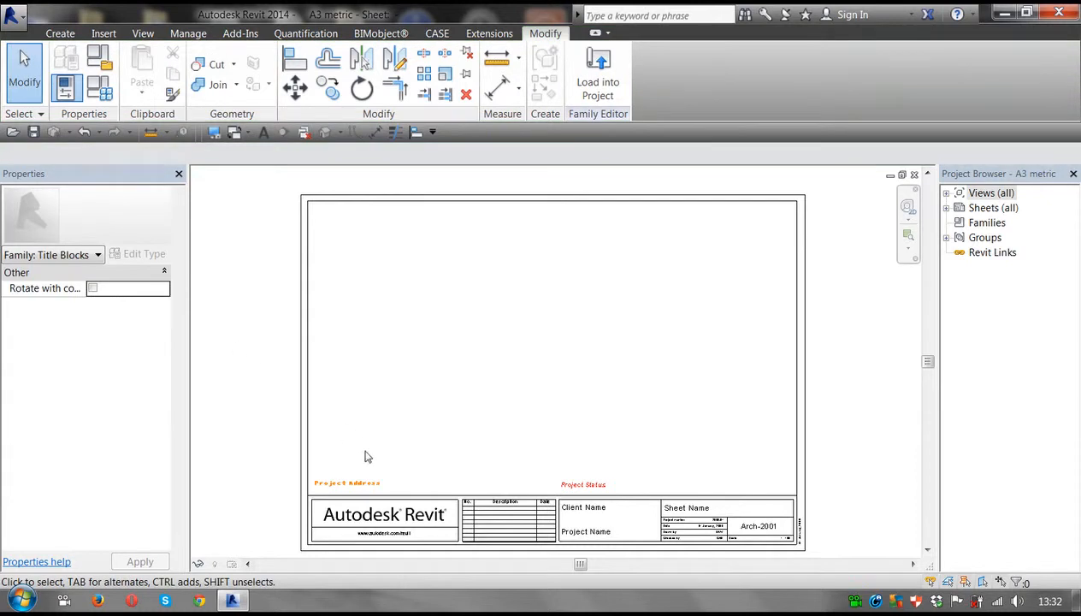
Select the Project Address label, then look through the parameters available in the Project Status label's settings without changing them.
left_click(359, 483)
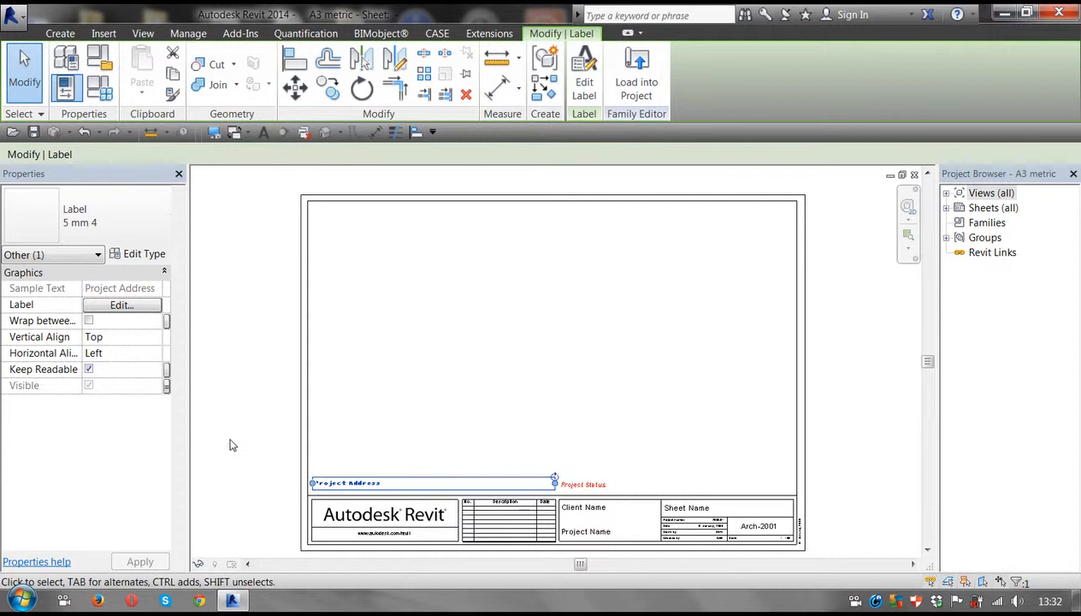
left_click(219, 358)
left_click(600, 488)
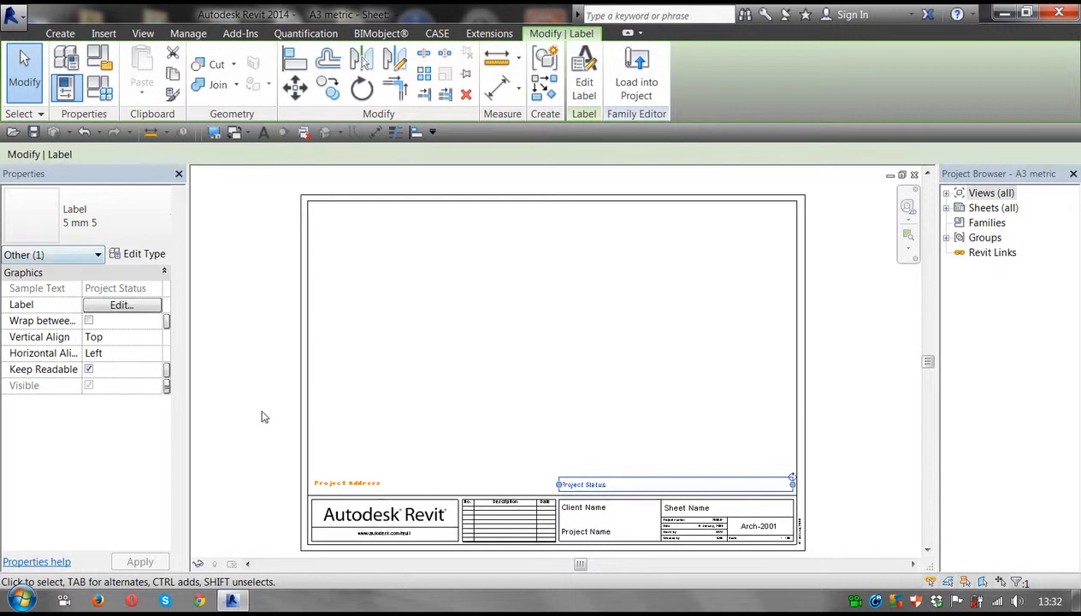
left_click(122, 305)
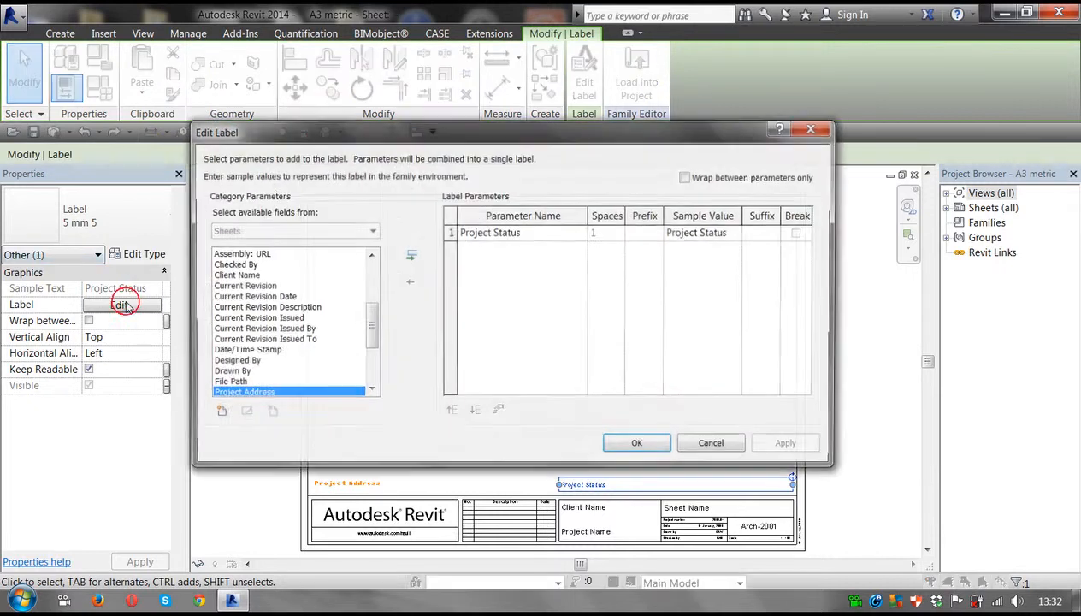
left_click_drag(369, 328, 367, 350)
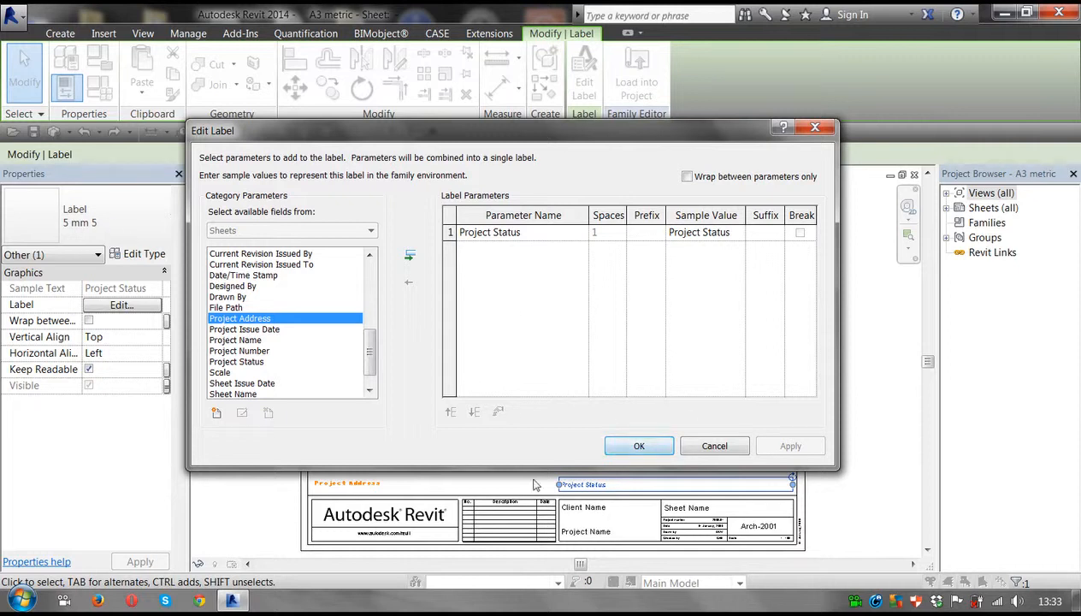
left_click(644, 448)
left_click(640, 446)
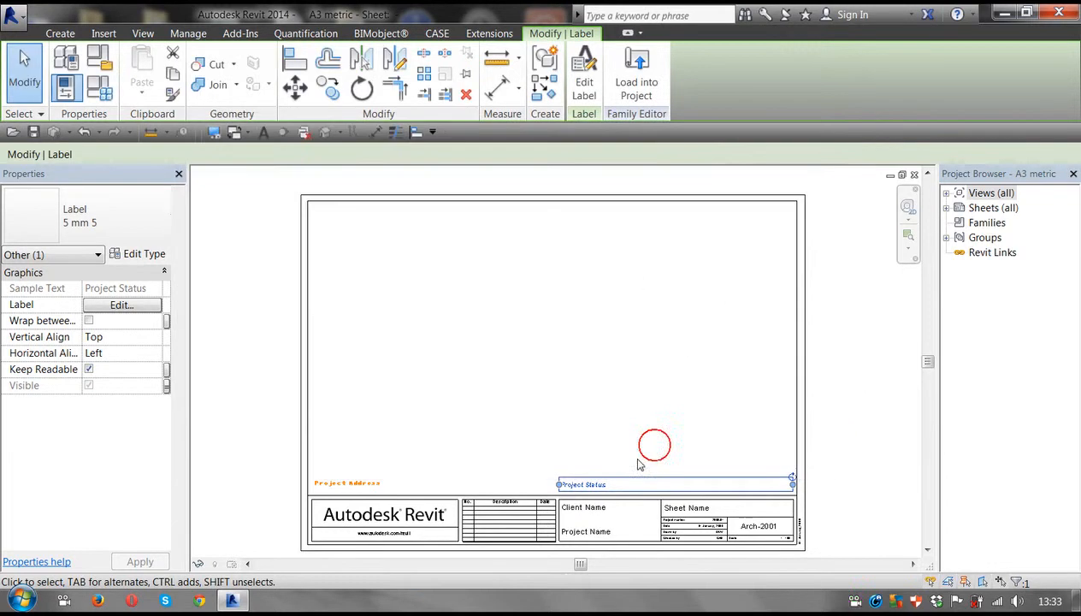
Reopen the Project Status label's settings to review the parameter assigned to it.
left_click(246, 432)
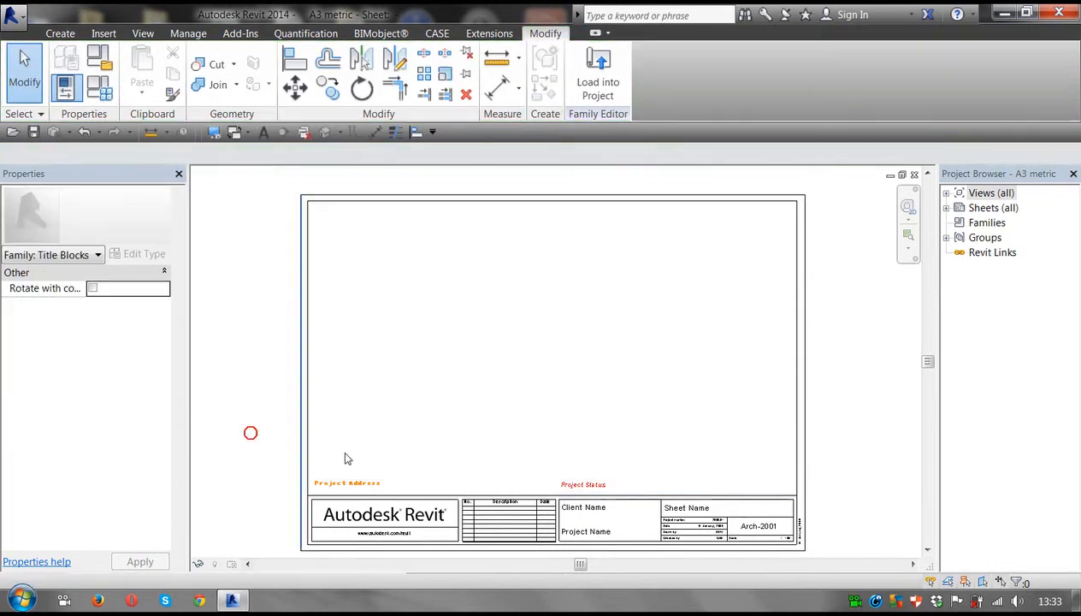
left_click(567, 484)
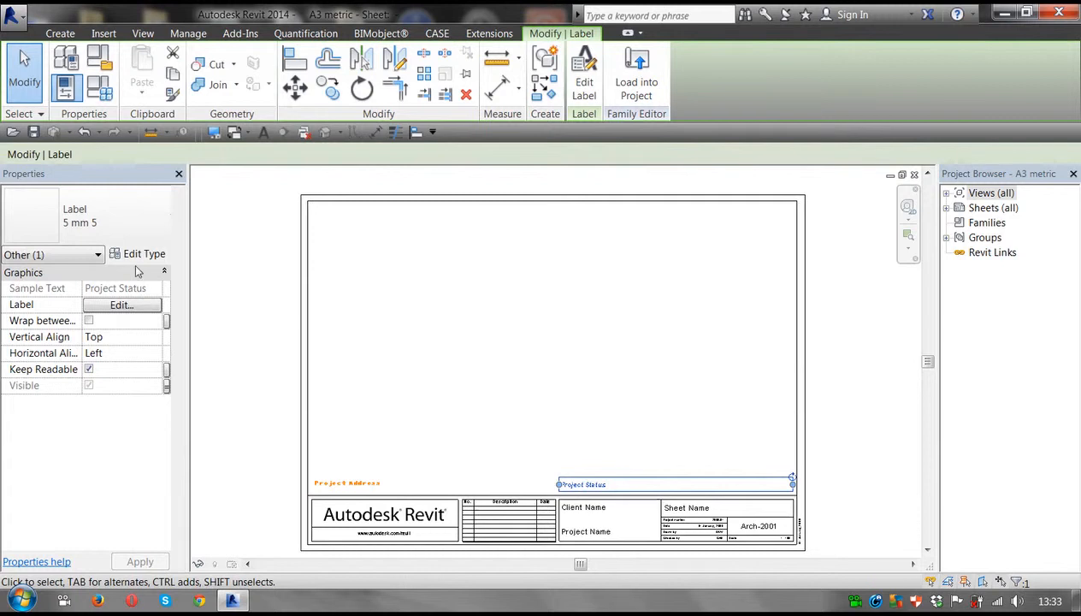
left_click(132, 306)
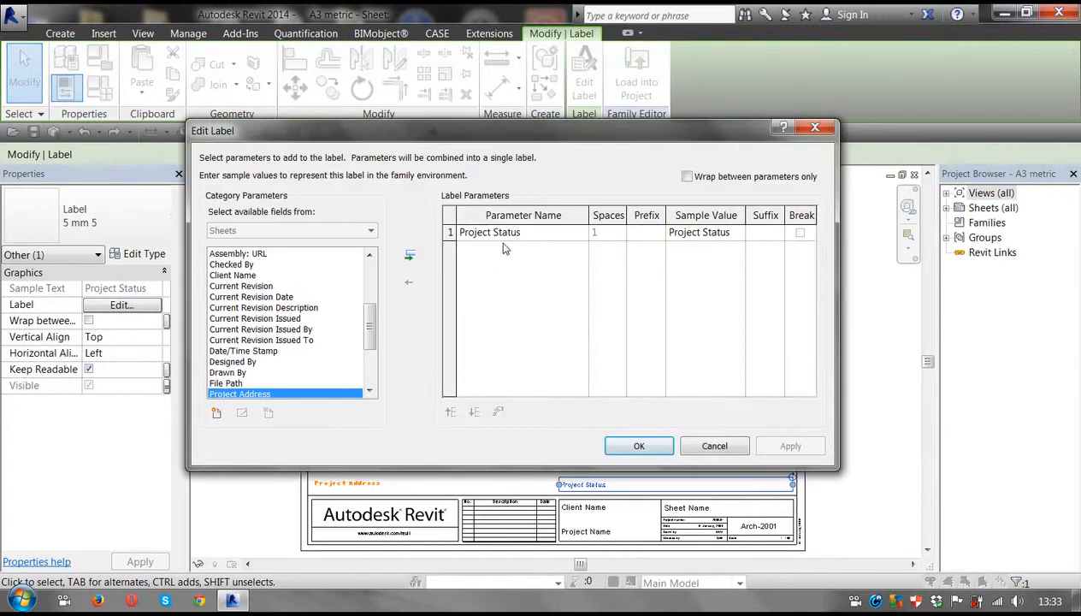
left_click(639, 445)
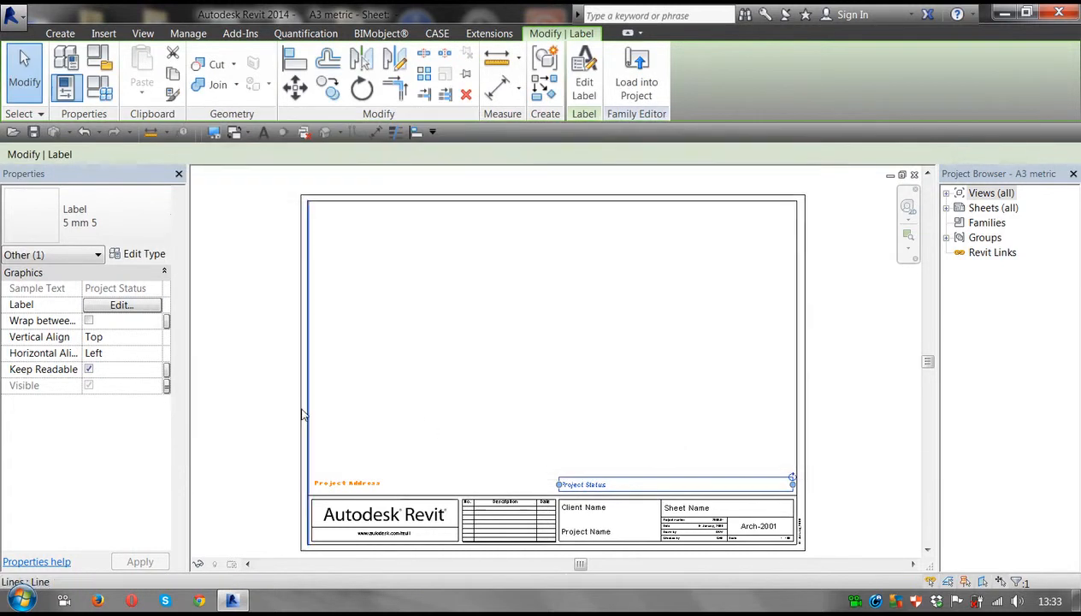
left_click(271, 401)
left_click(582, 485)
left_click(135, 307)
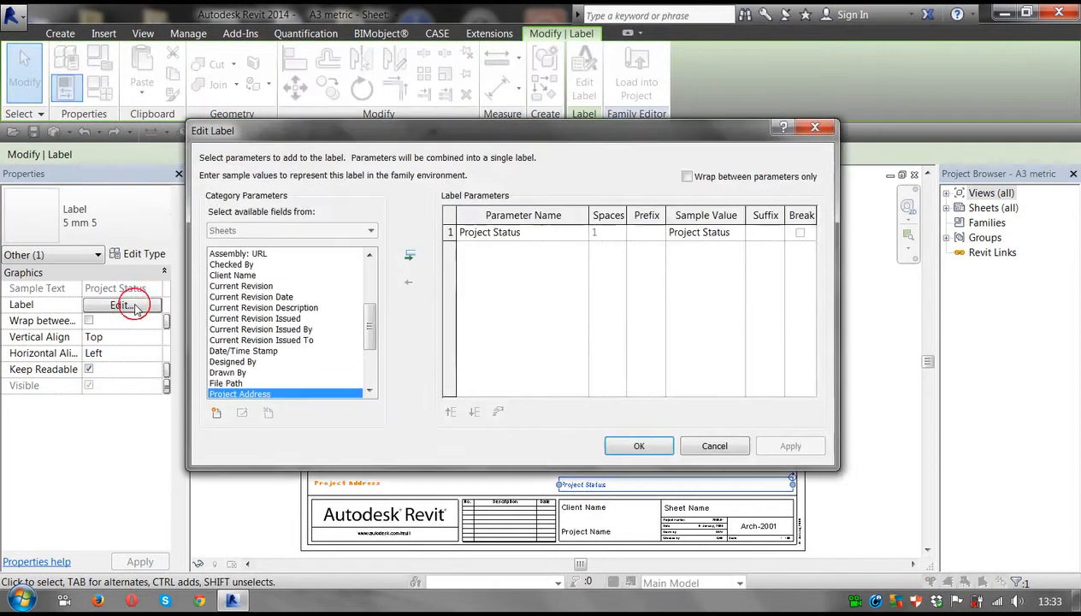
left_click(709, 445)
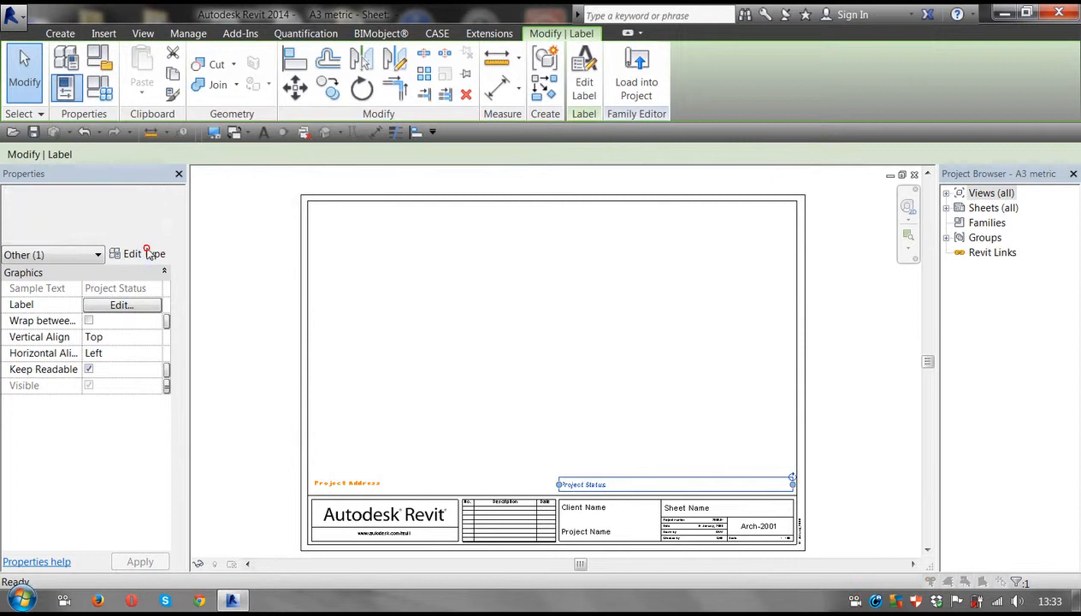
Set the text font of the Project Status label's type to Arial.
left_click(144, 254)
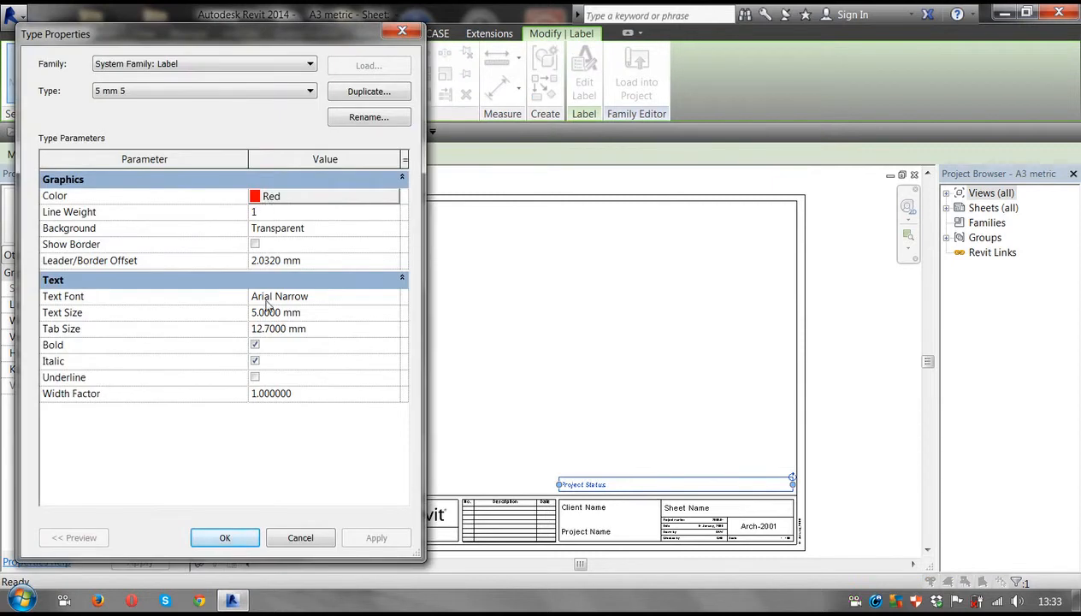
left_click(392, 296)
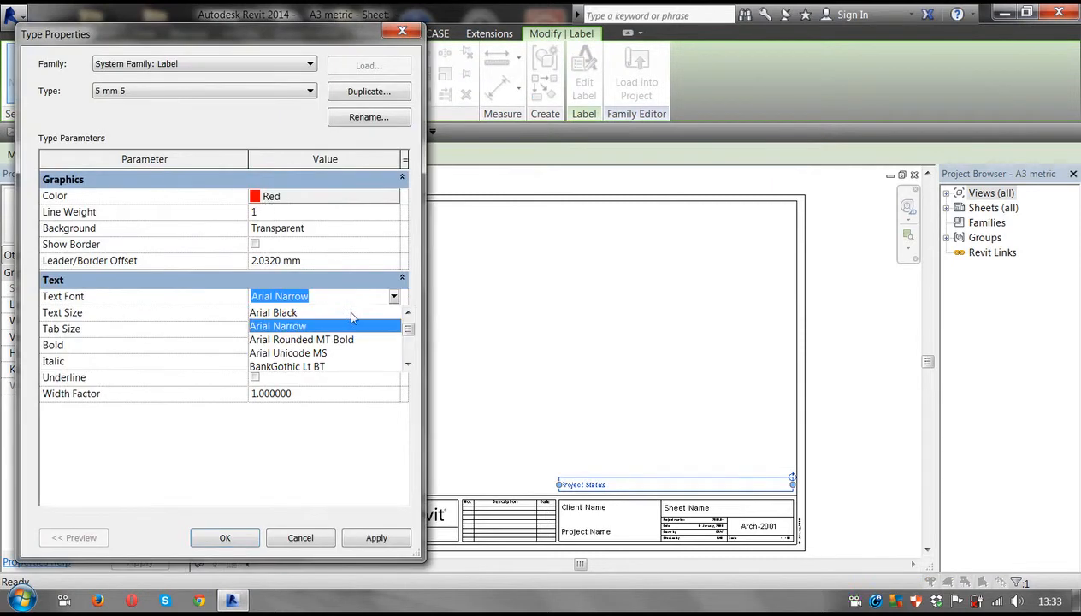
mouse_move(409, 327)
left_mouse_down()
mouse_move(391, 309)
mouse_move(410, 329)
left_mouse_up()
left_click(274, 340)
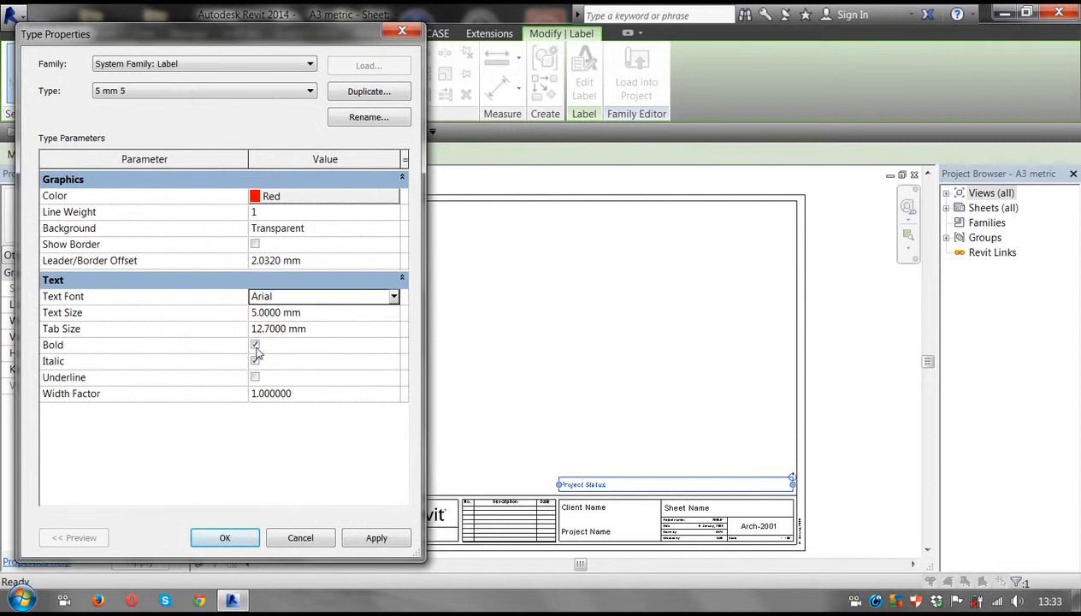
left_click(225, 537)
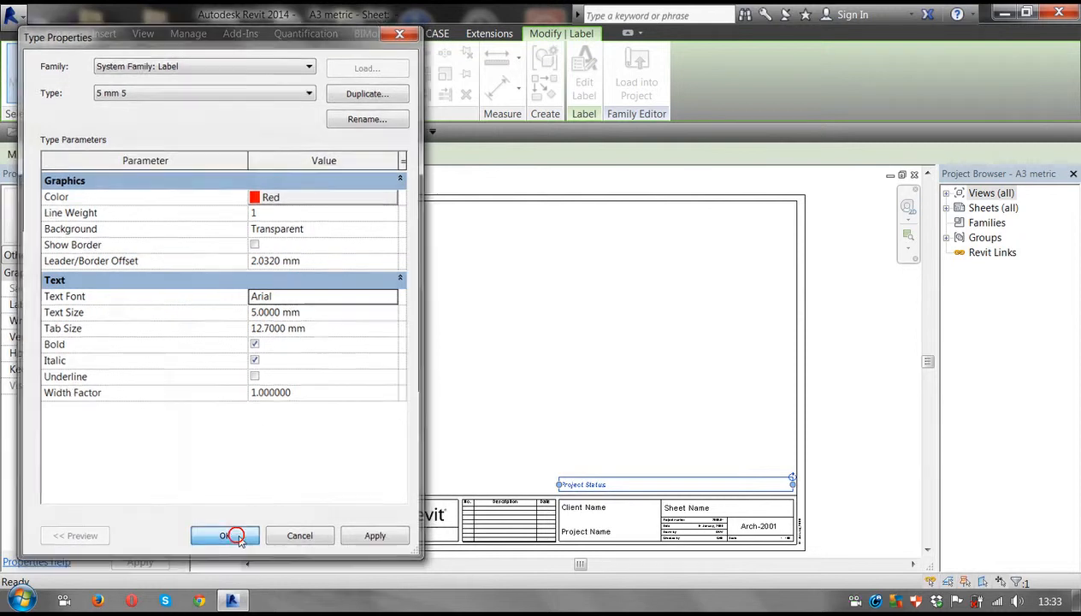
Inspect the type properties of the Project Address label, keeping its color and font.
left_click(321, 486)
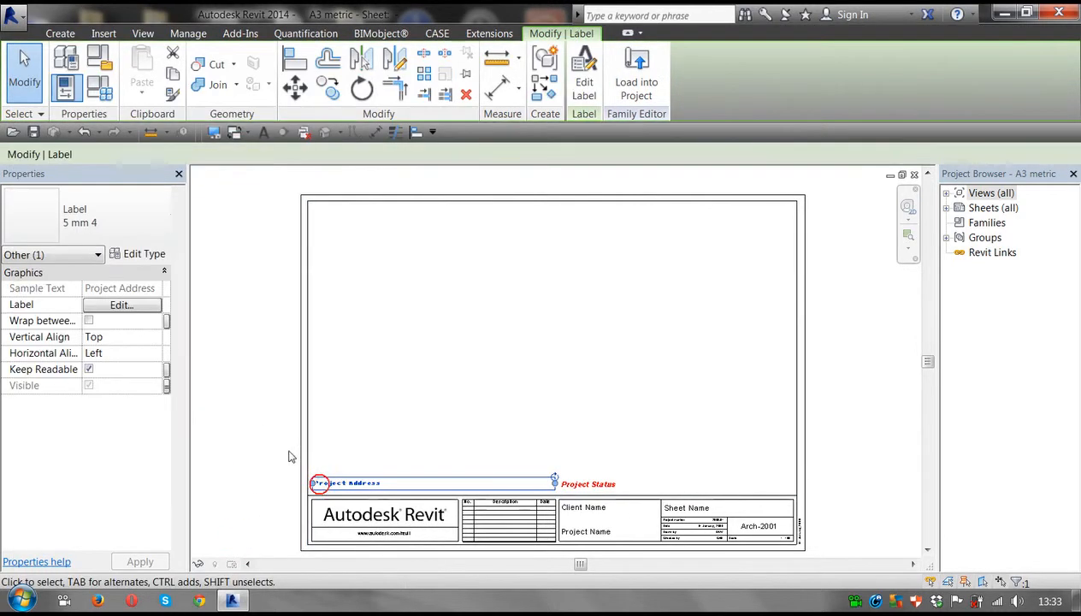
left_click(152, 250)
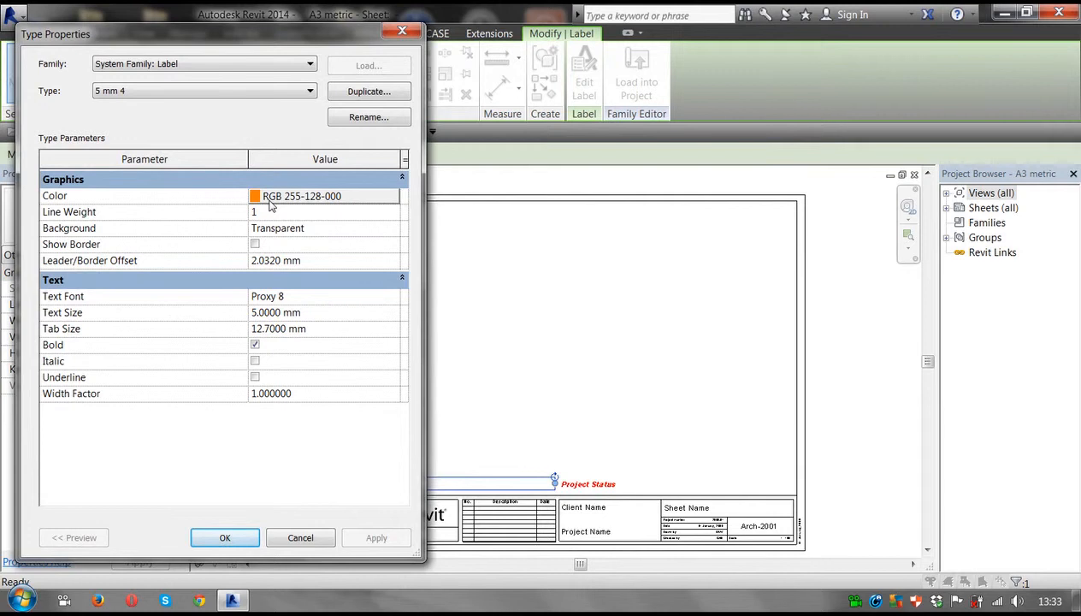
left_click(224, 536)
left_click(224, 478)
Load the title block family into the project without saving, overwriting the existing version and its parameter values.
scroll(502, 465, "up", 1)
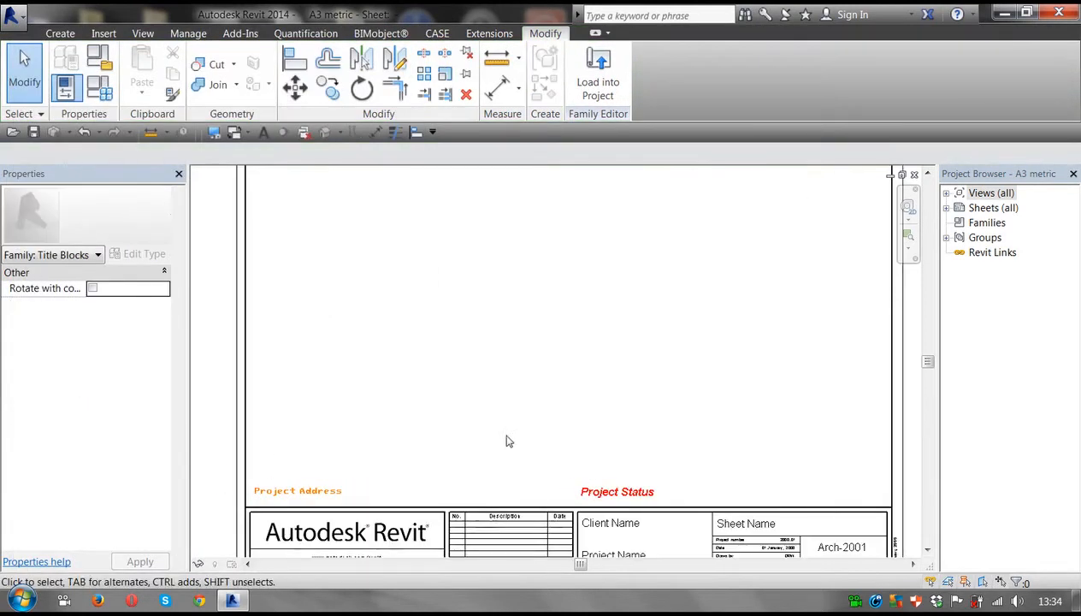
middle_click_drag(527, 356, 550, 294)
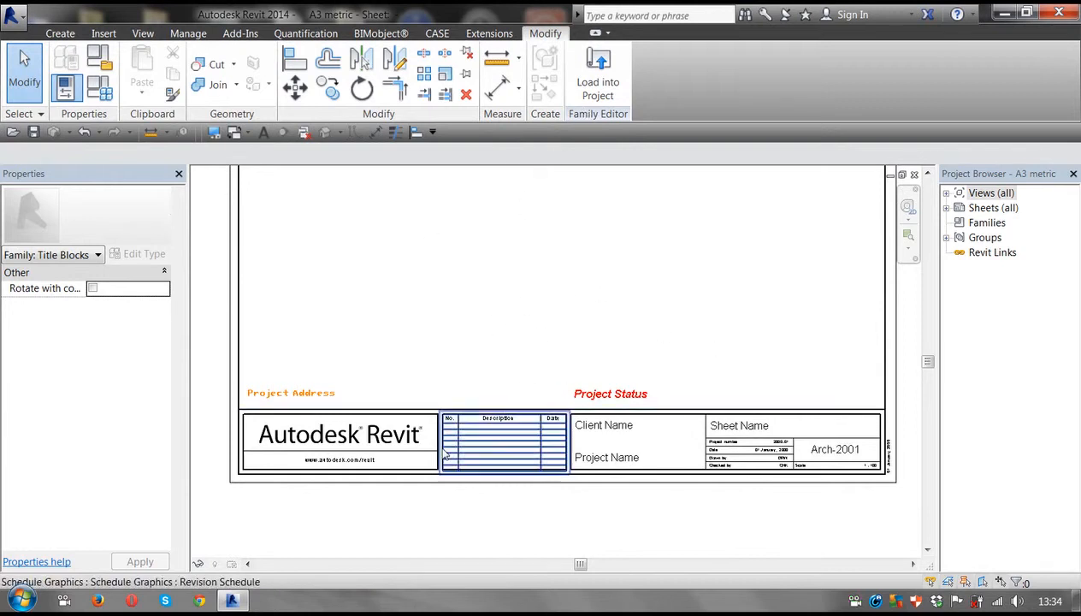
left_click(596, 83)
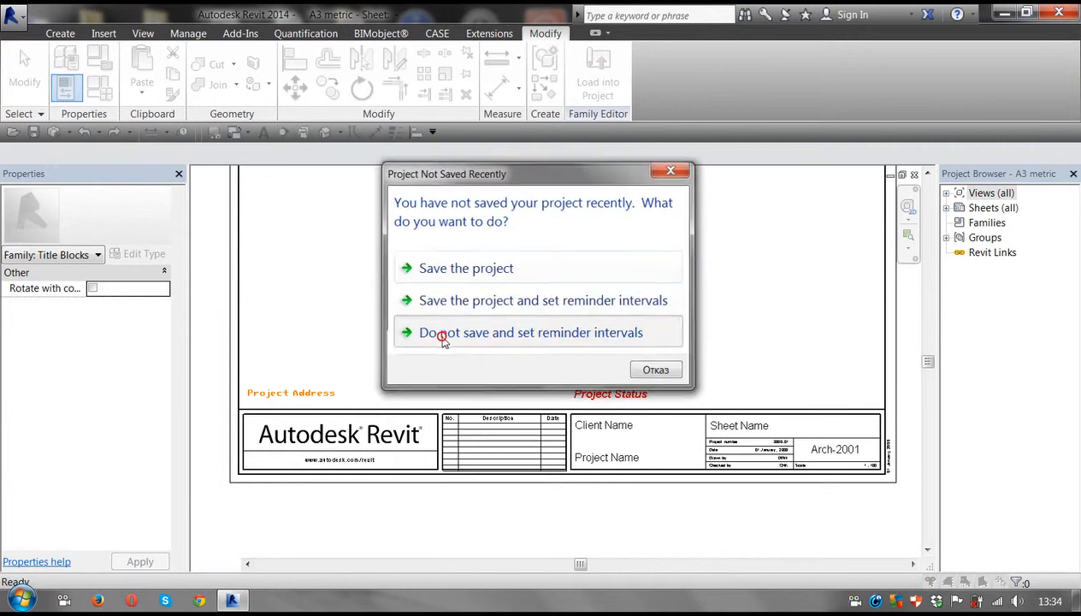
left_click(442, 336)
left_click(718, 510)
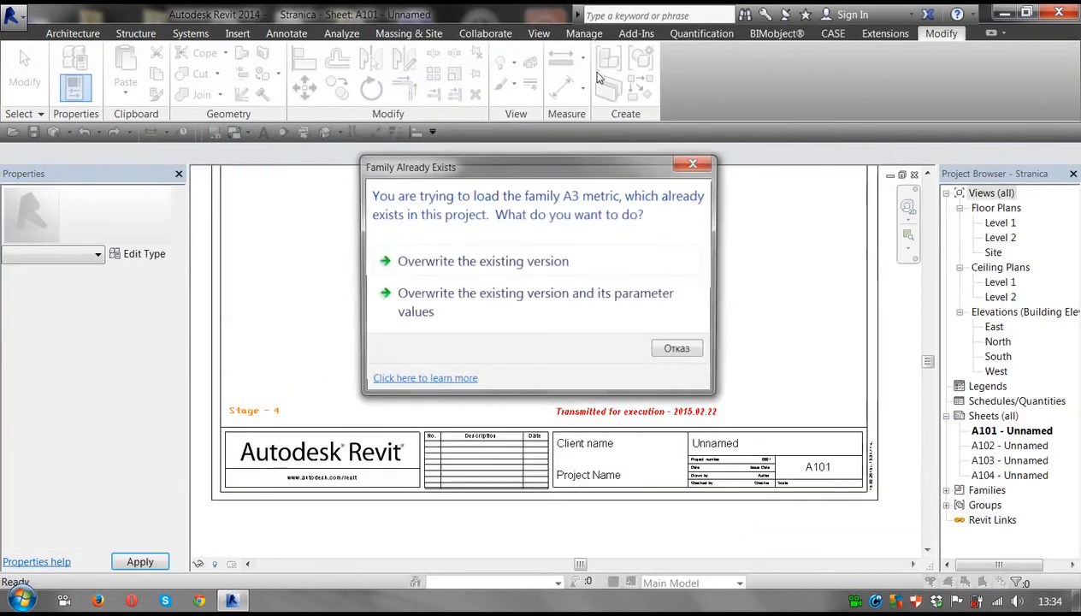
left_click(434, 299)
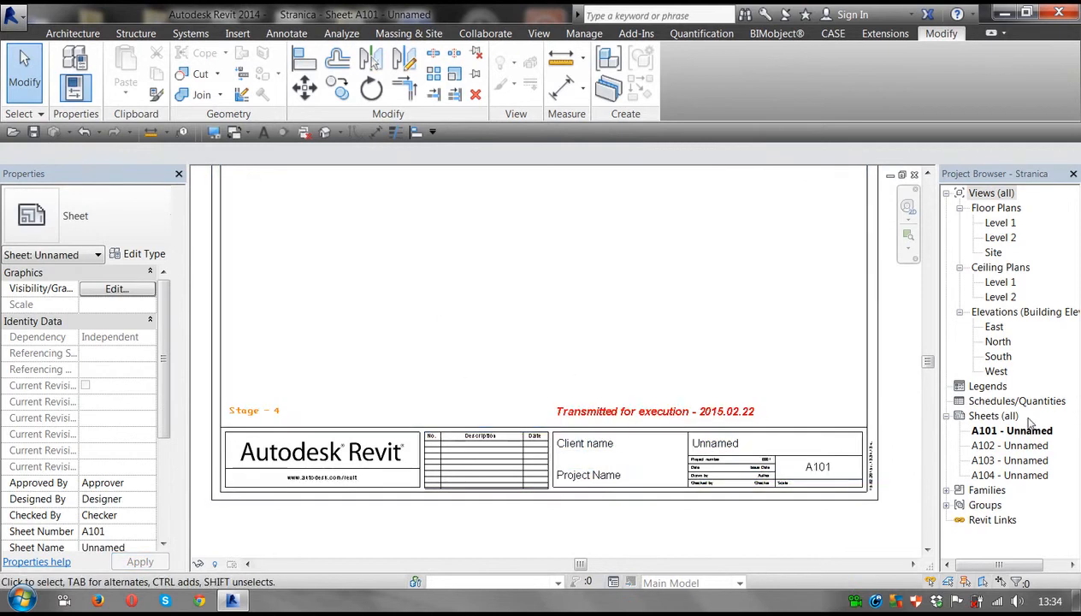
Open sheets A102, A103 and A104 and check the transmission label's font in their title blocks.
double_click(1009, 445)
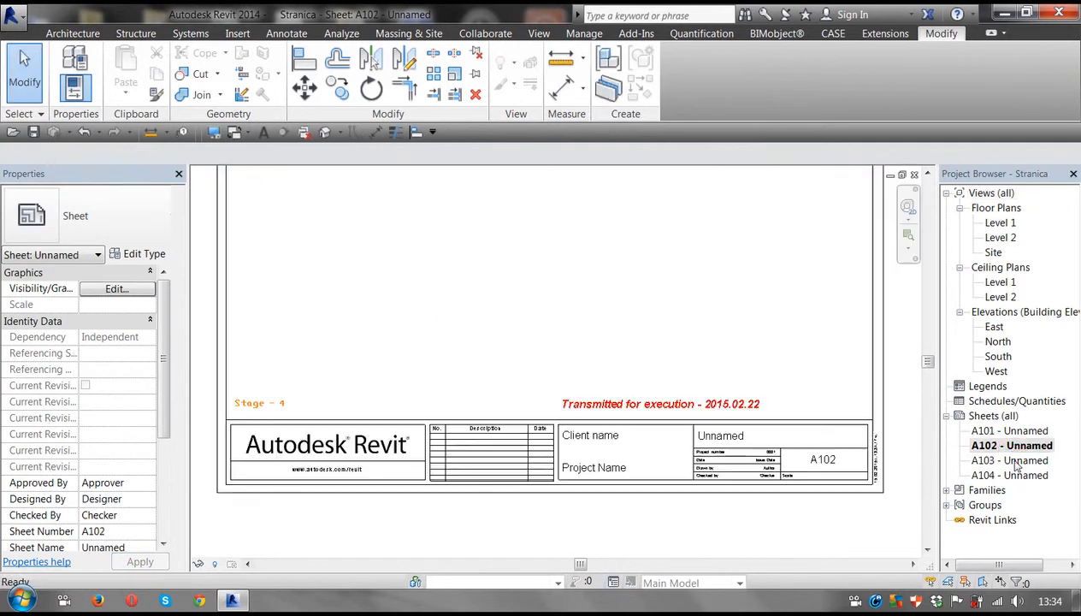
double_click(1014, 462)
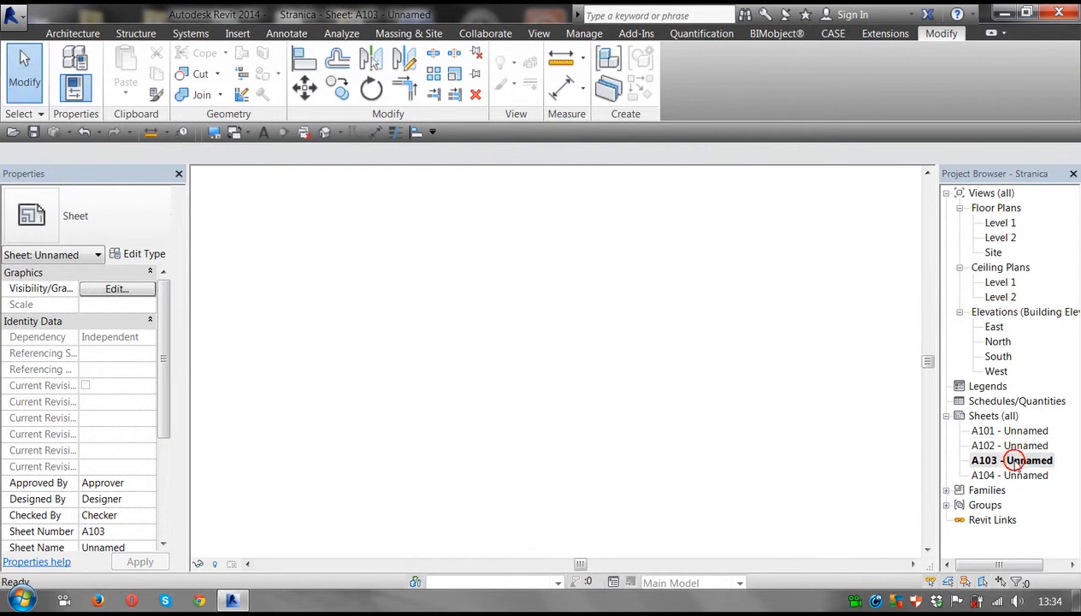
double_click(1010, 475)
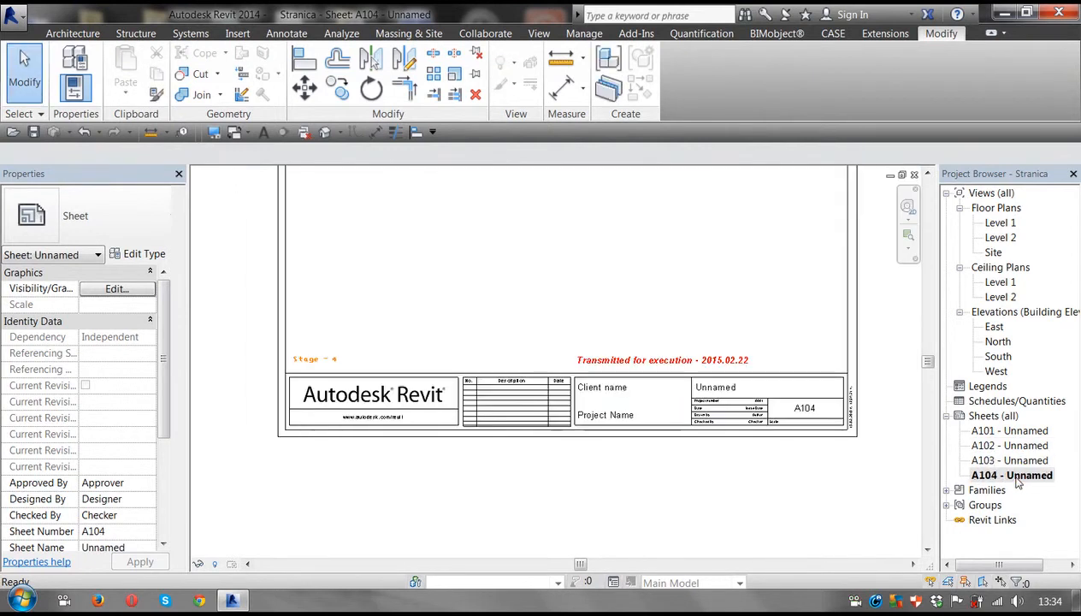
Change the transmission label on sheet A103 to "Transmitted for execution - 2015.02.23".
double_click(1014, 462)
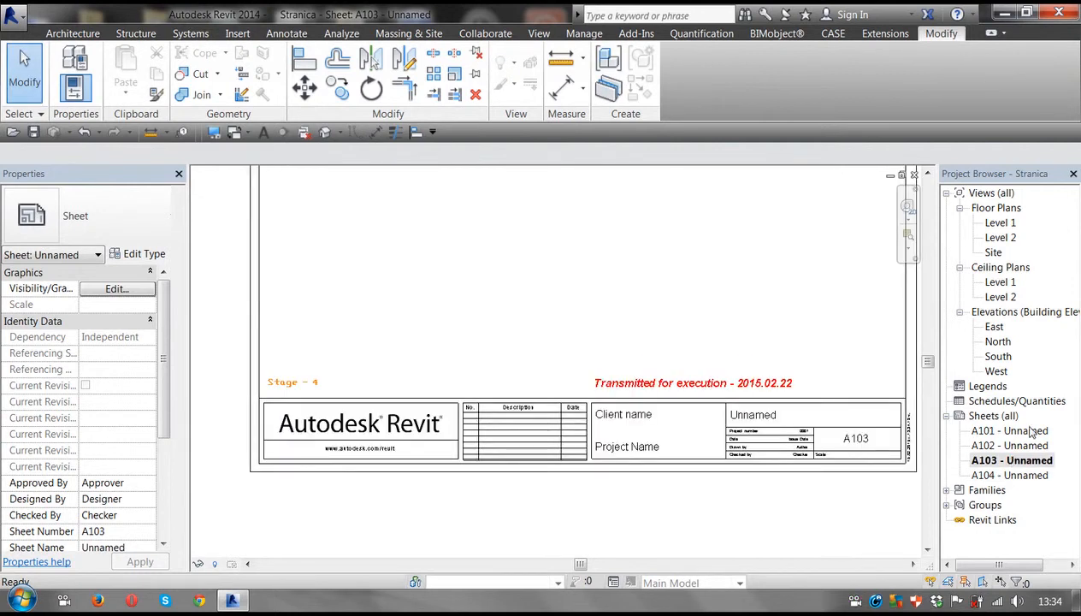
left_click(708, 383)
left_click(713, 384)
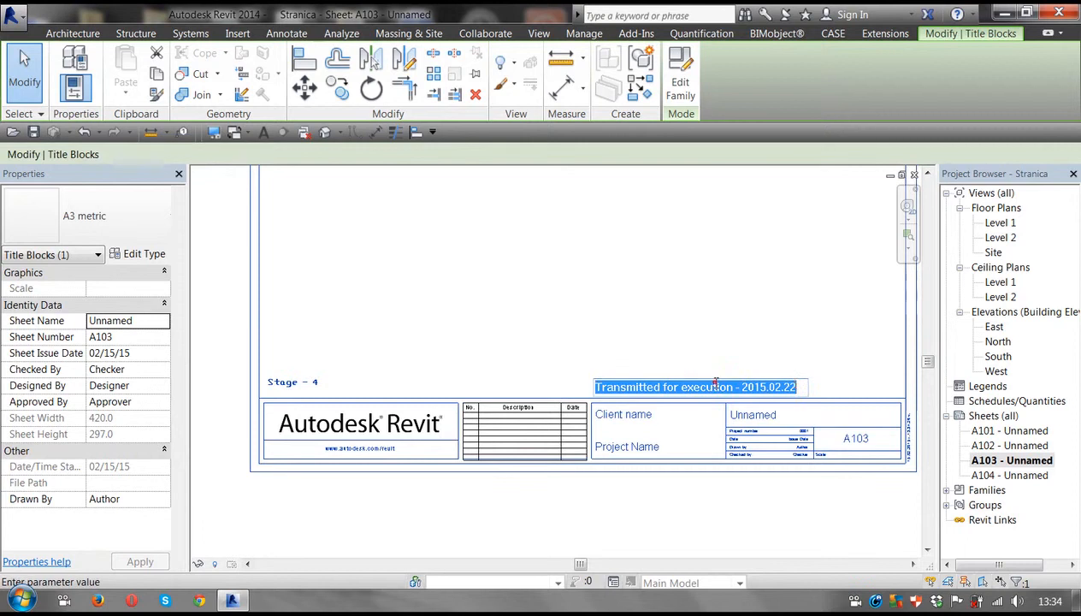
left_click(797, 386)
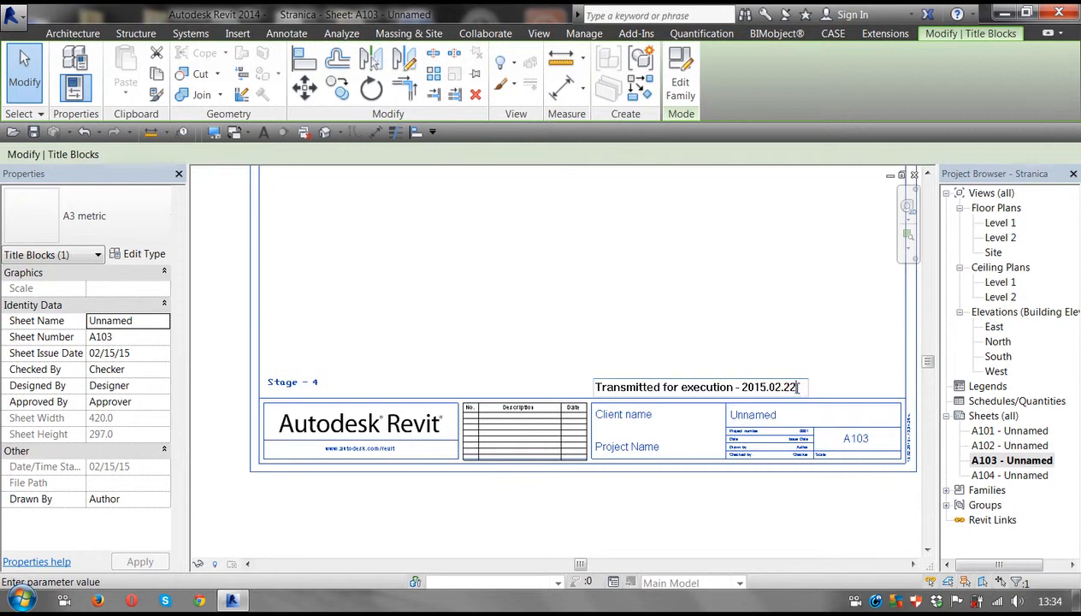
left_click(717, 513)
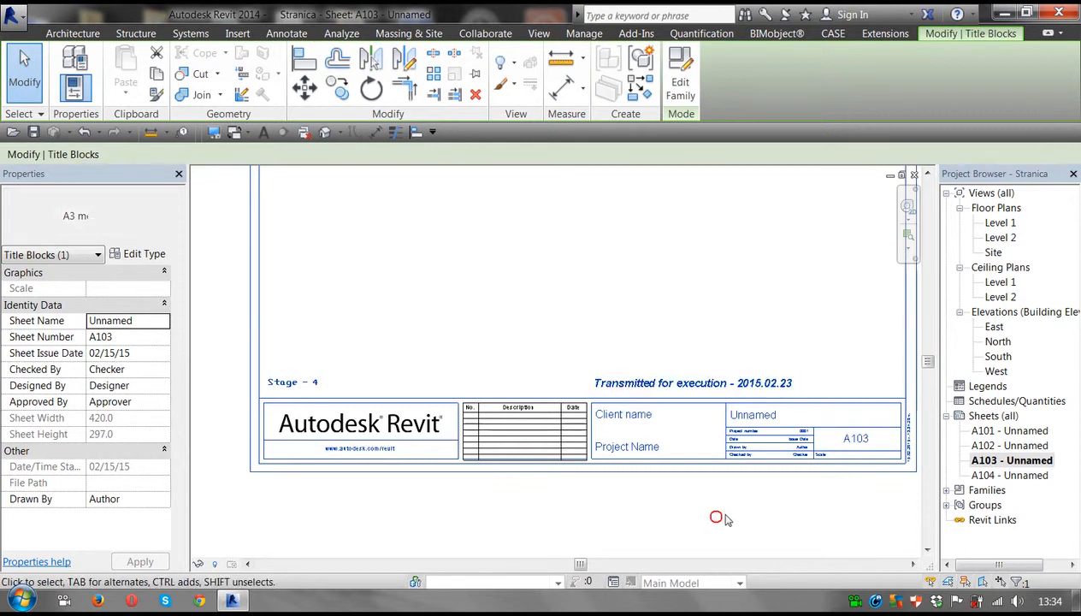
Open sheets A102, A101 and A104 and check the date in their transmission labels.
double_click(1009, 445)
double_click(1008, 430)
double_click(1014, 475)
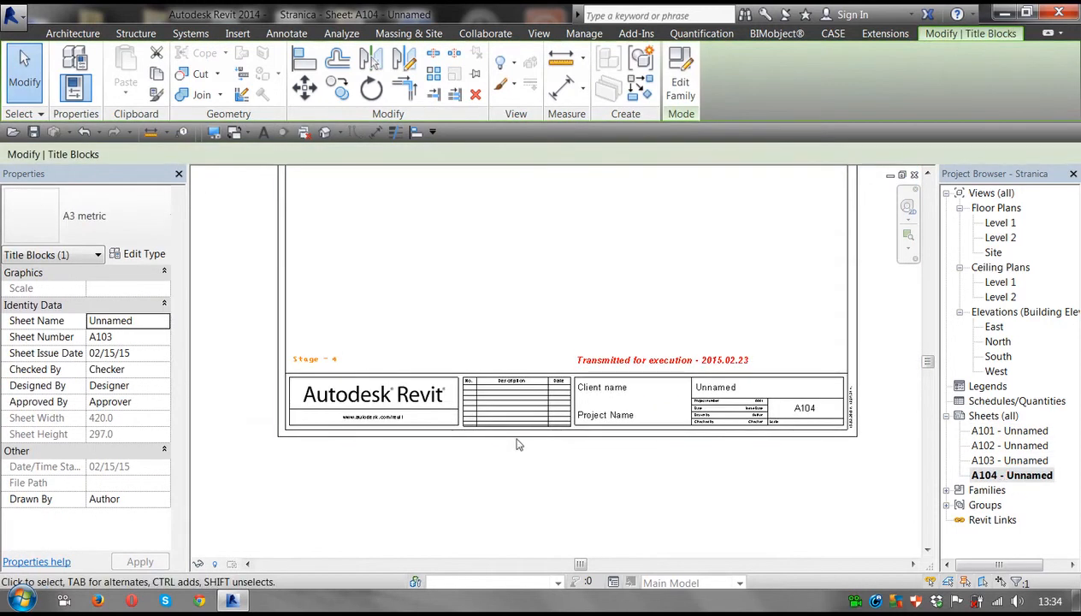
Change the stage label in sheet A104's title block to "Stage - 5".
double_click(329, 359)
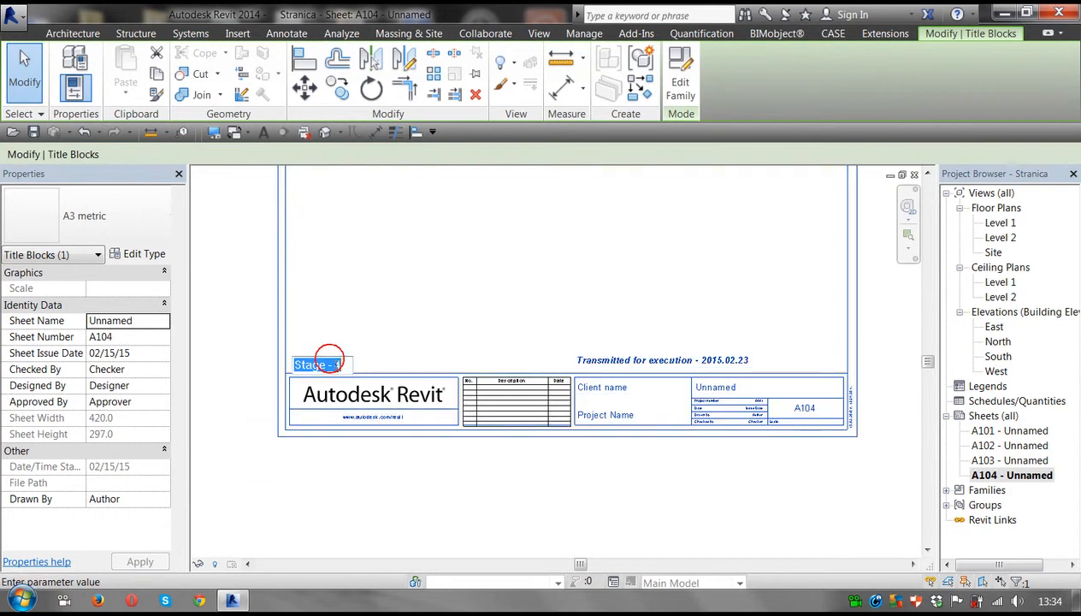
left_click(337, 364)
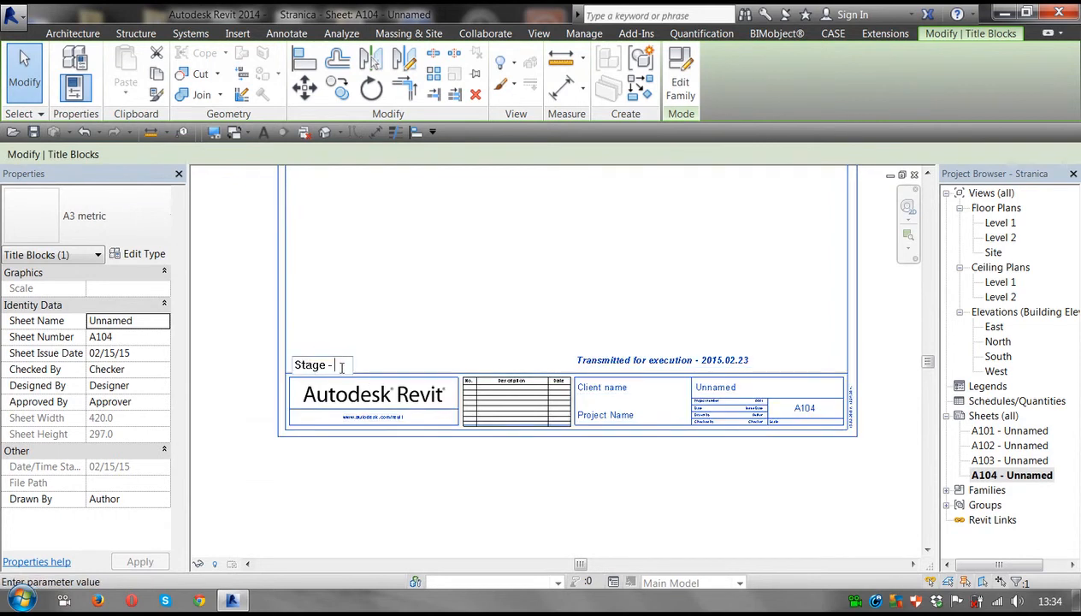
type("5")
left_click(348, 444)
left_click(427, 475)
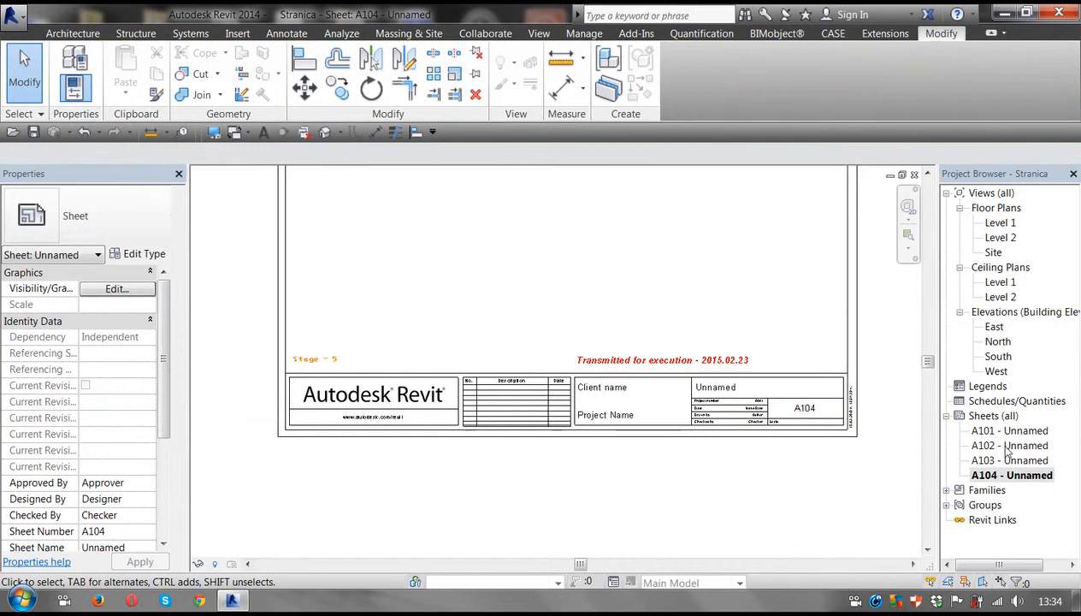
Open sheets A101, A102, A103 and A104 and check the stage label in their title blocks.
double_click(1022, 431)
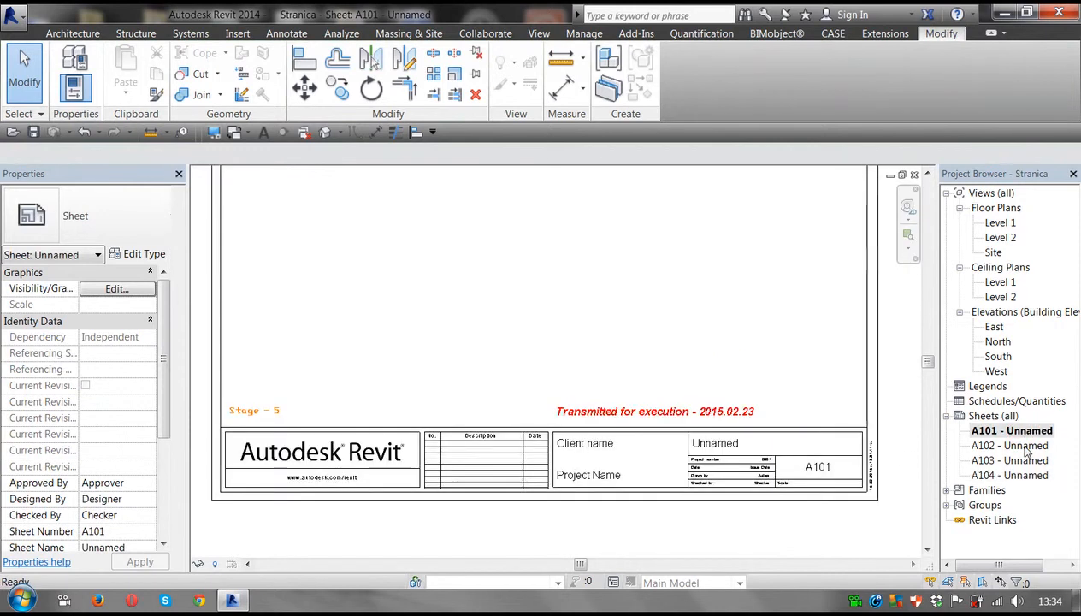
left_click(1025, 446)
double_click(1025, 446)
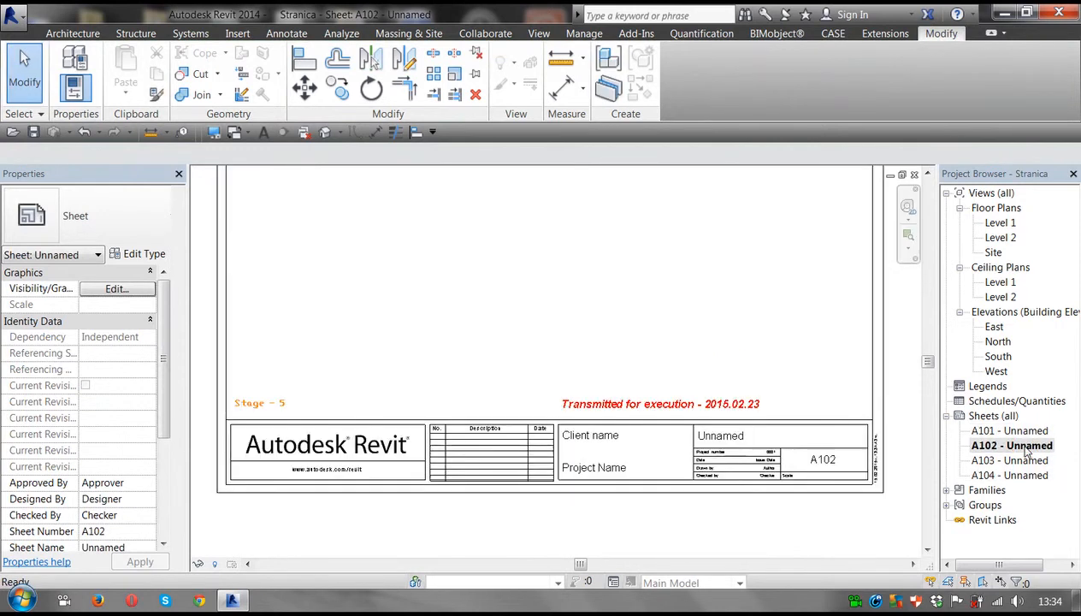
double_click(1025, 461)
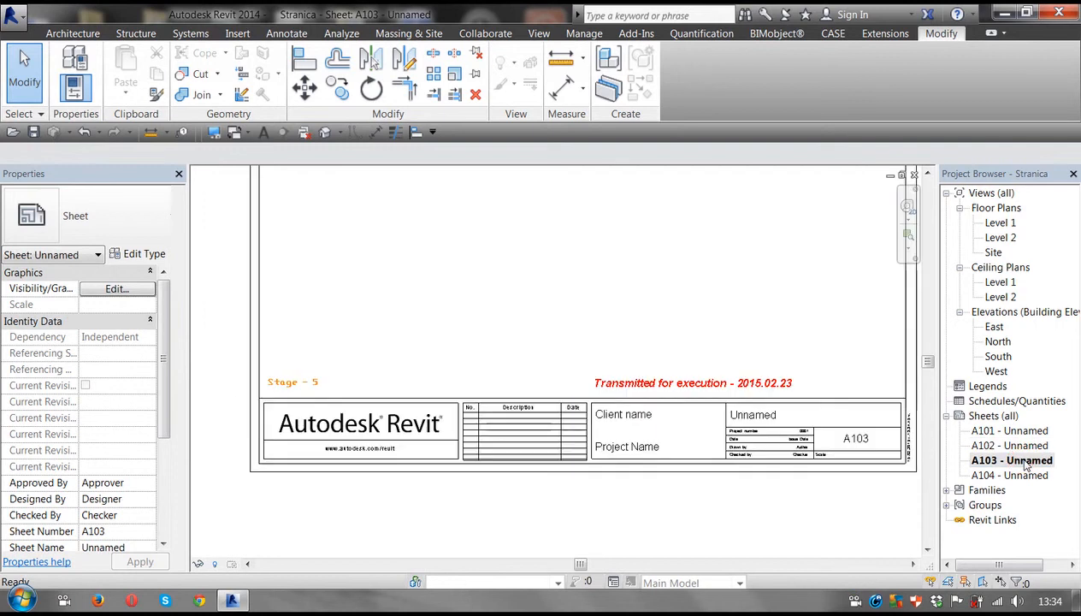
double_click(1012, 475)
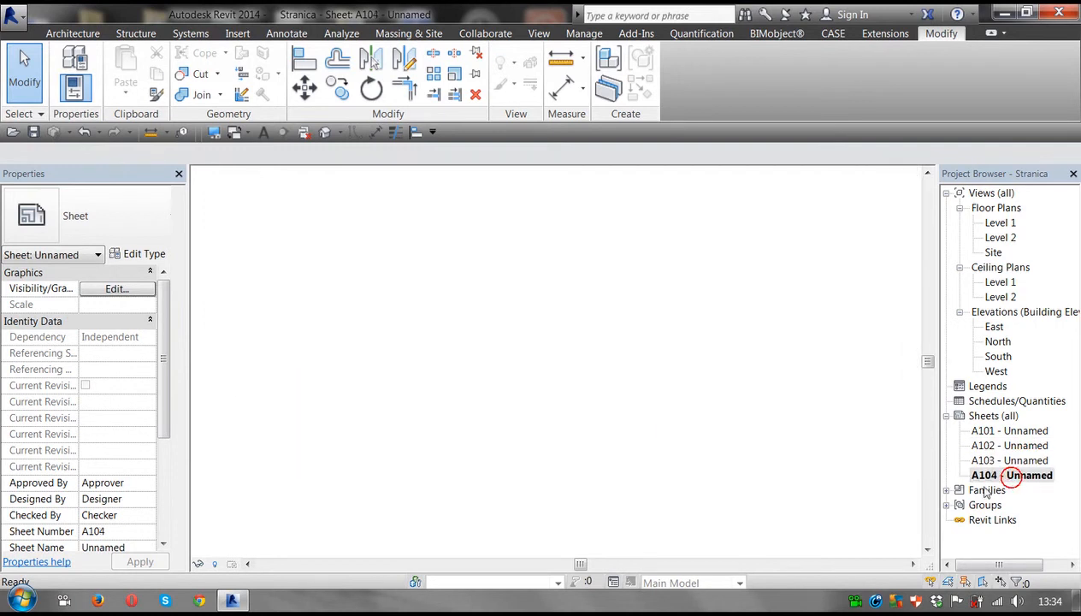
middle_click_drag(696, 261, 698, 362)
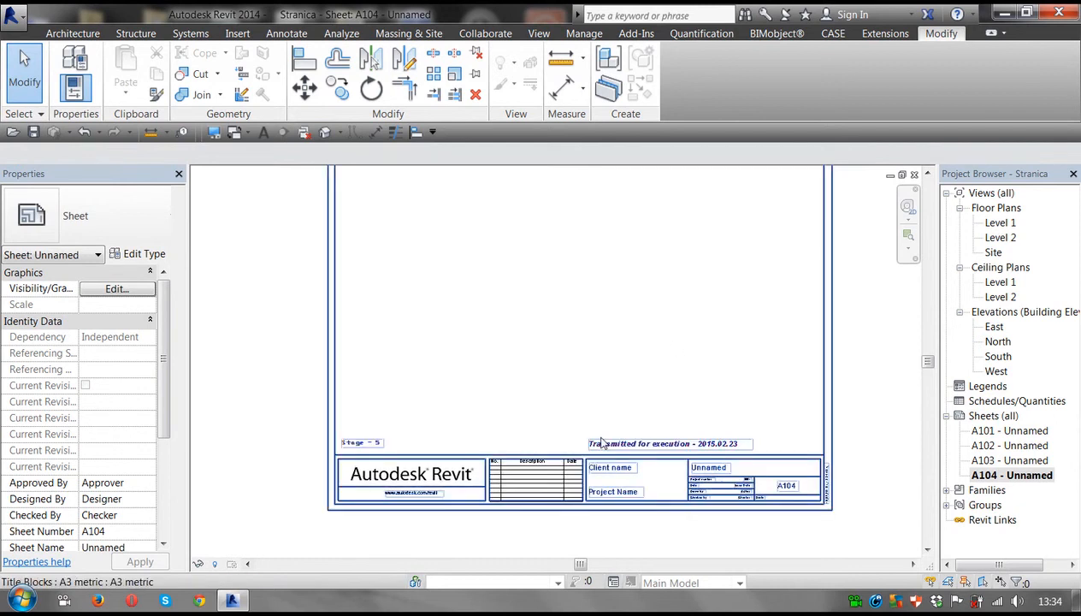
left_click(238, 450)
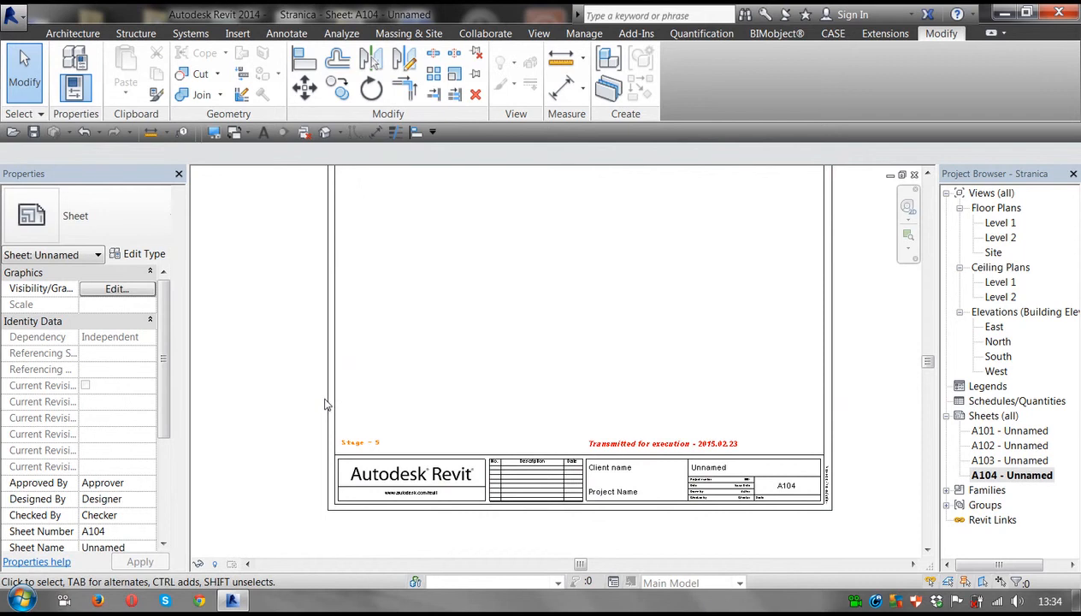
Hide the stage label by turning off Hidden Label 2 in the A3 metric title block's type properties, keeping Hidden Label 1 on.
left_click(325, 402)
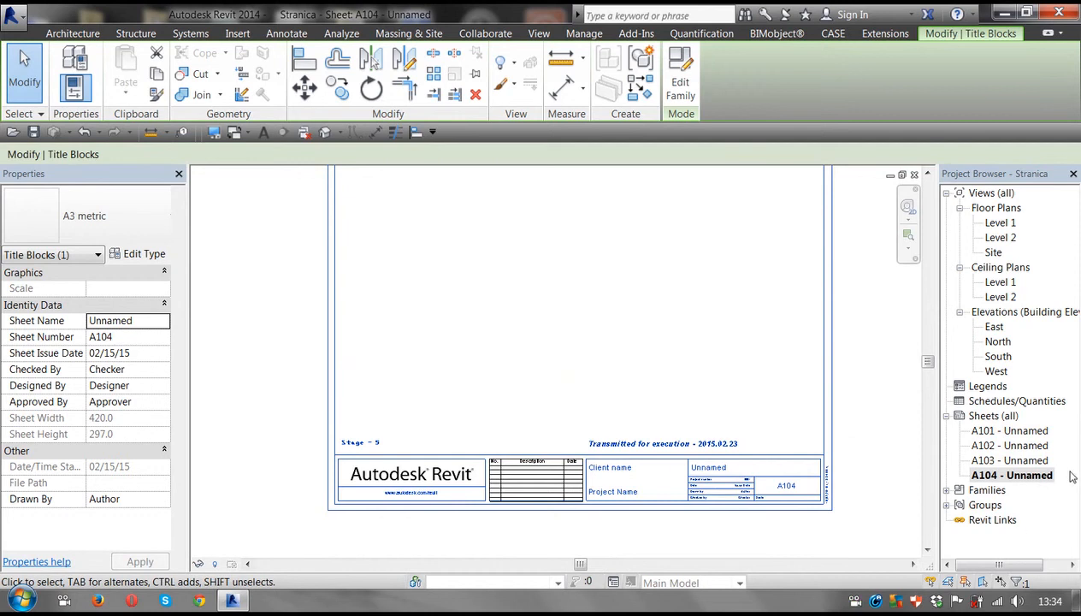
left_click(150, 255)
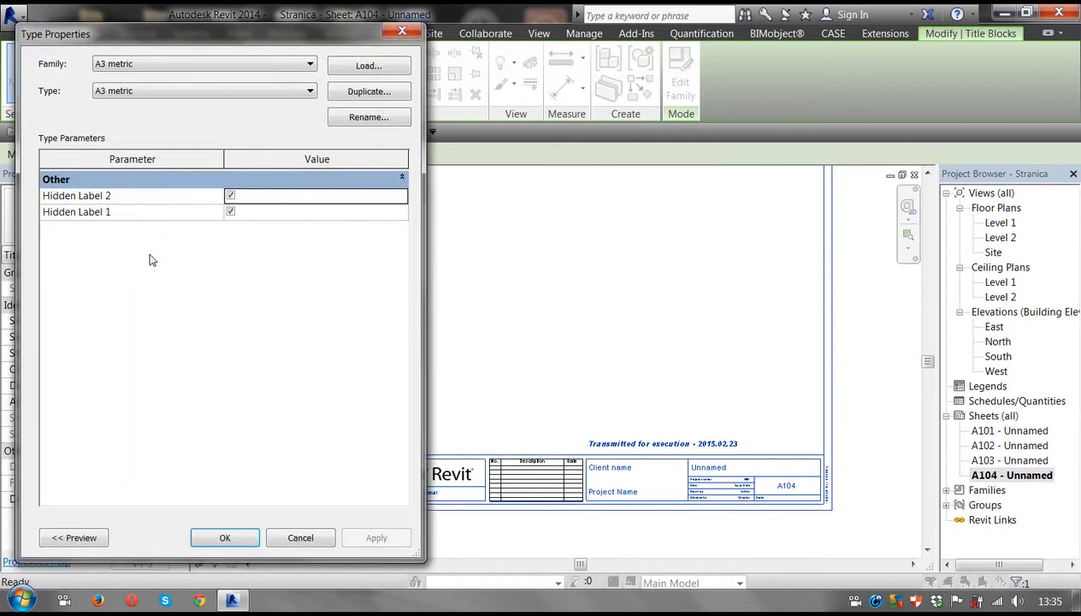
left_click(230, 196)
left_click(230, 211)
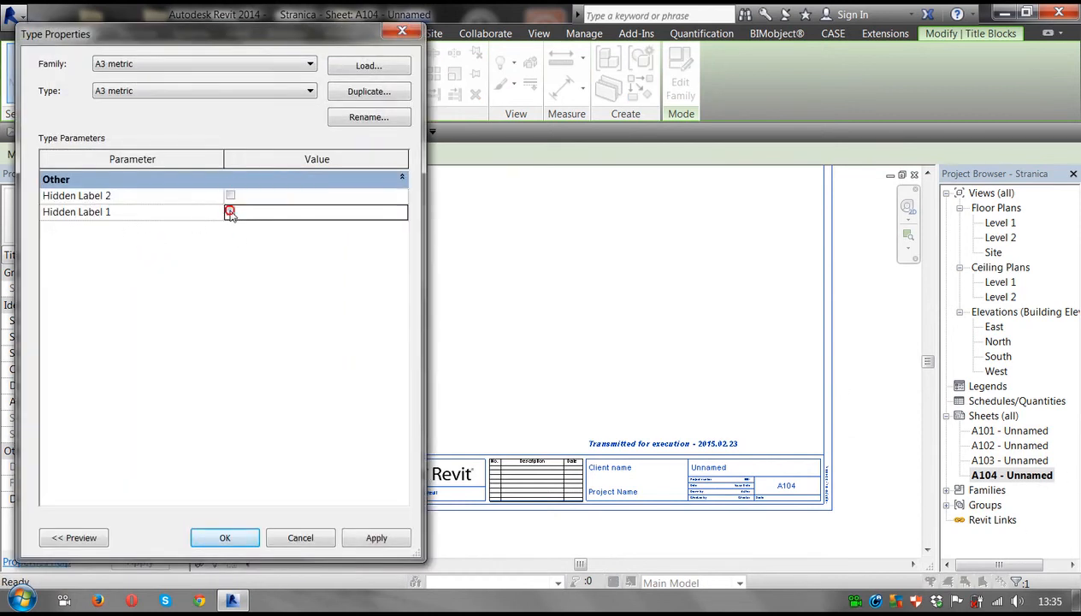
left_click(231, 211)
left_click(226, 537)
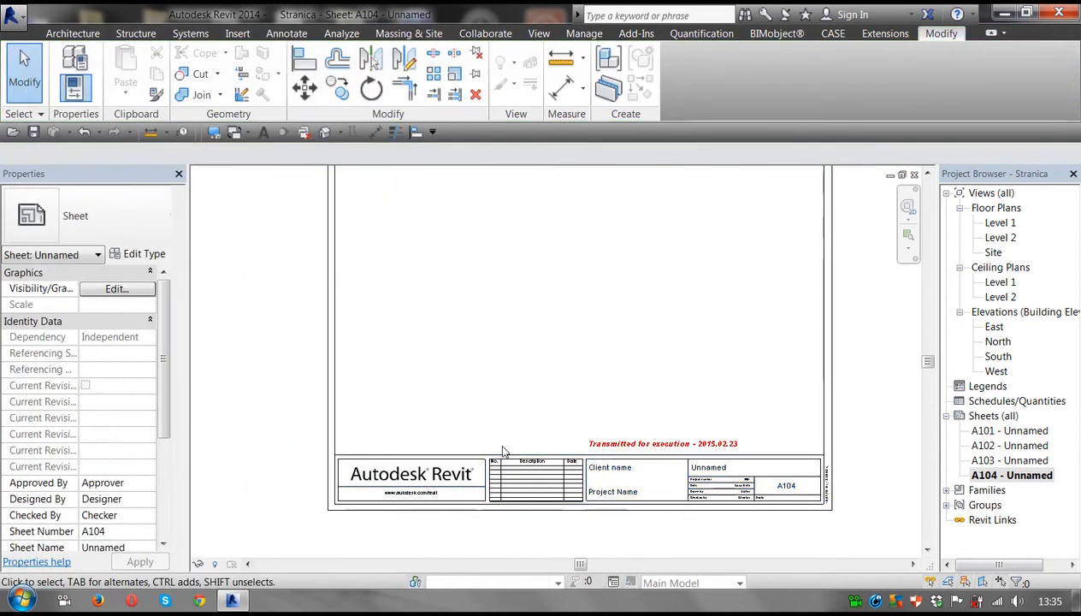
Show the stage label again by turning Hidden Label 2 back on in the A3 metric title block type.
left_click(503, 462)
left_click(144, 253)
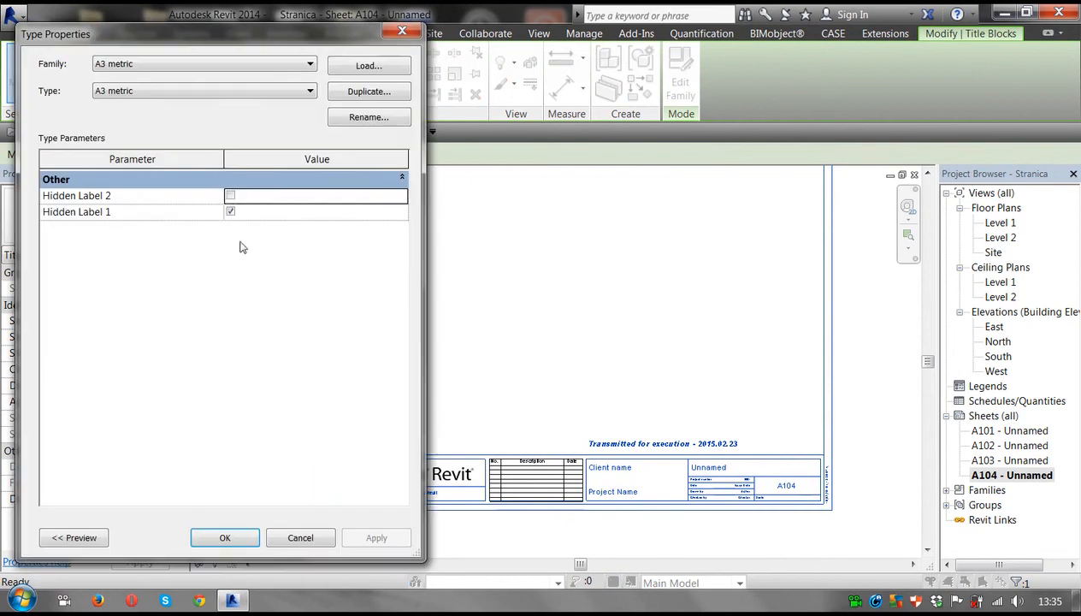
left_click(229, 211)
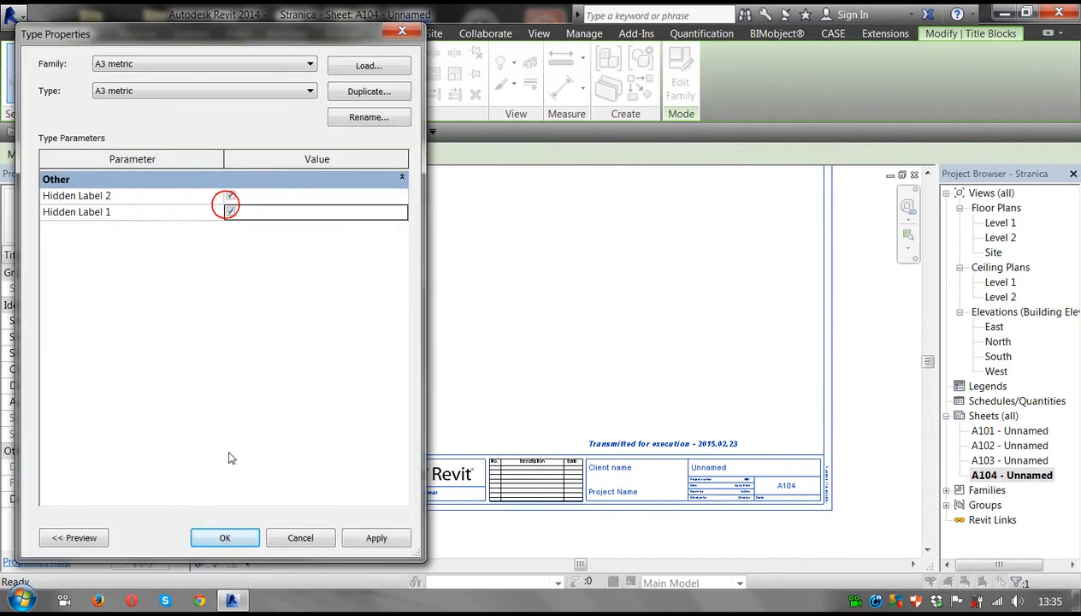
left_click(229, 537)
left_click(250, 470)
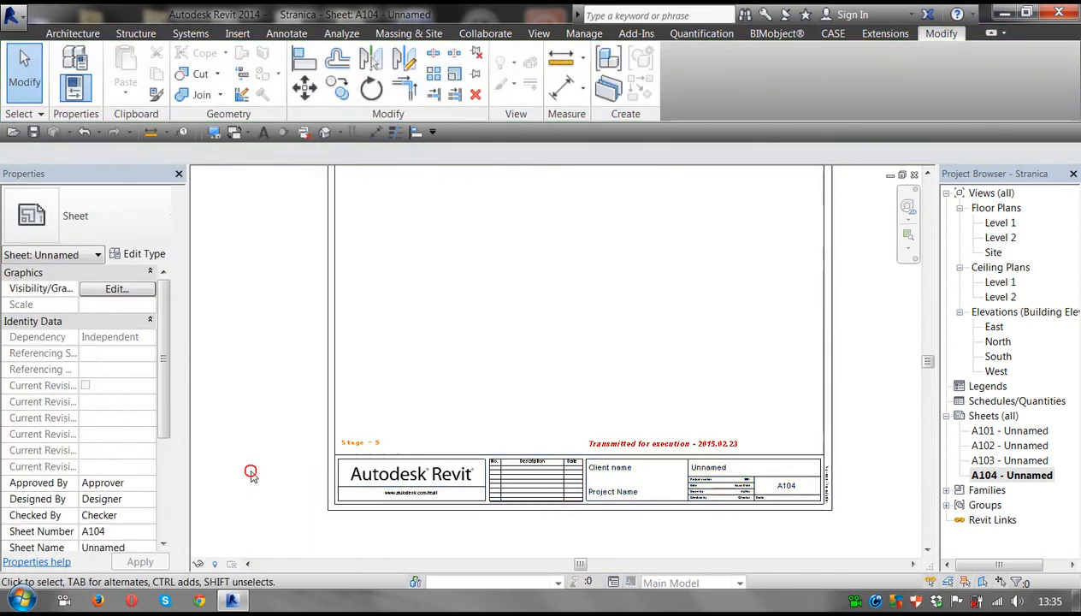
Hide the transmission label by turning off Hidden Label 1 in the A3 metric title block's type properties.
left_click(348, 448)
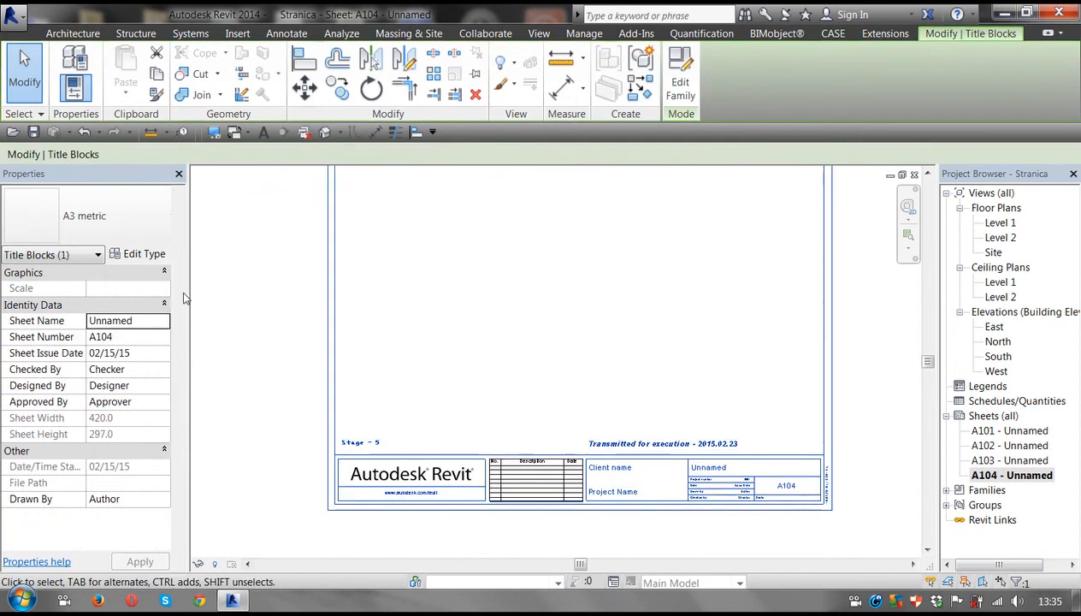
left_click(144, 254)
left_click(231, 212)
left_click(247, 540)
left_click(254, 468)
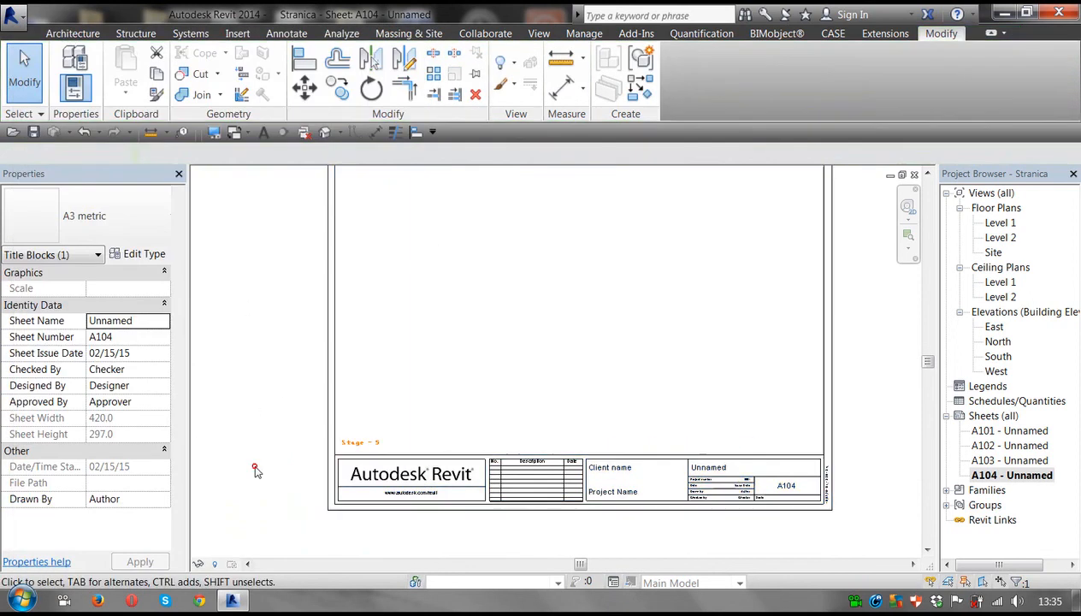
Select the title block on sheet A104.
left_click(326, 464)
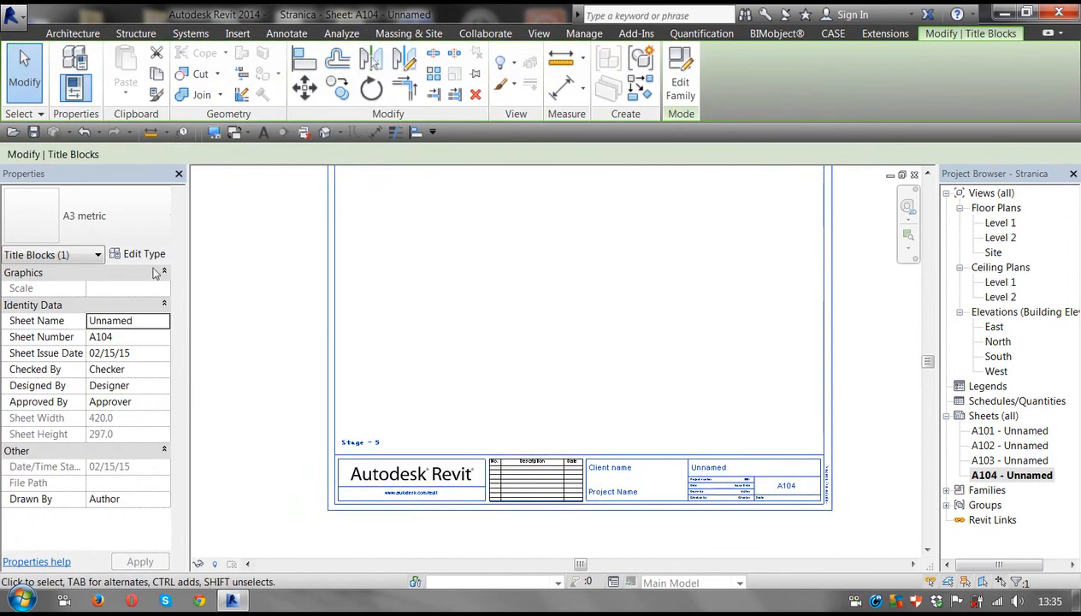